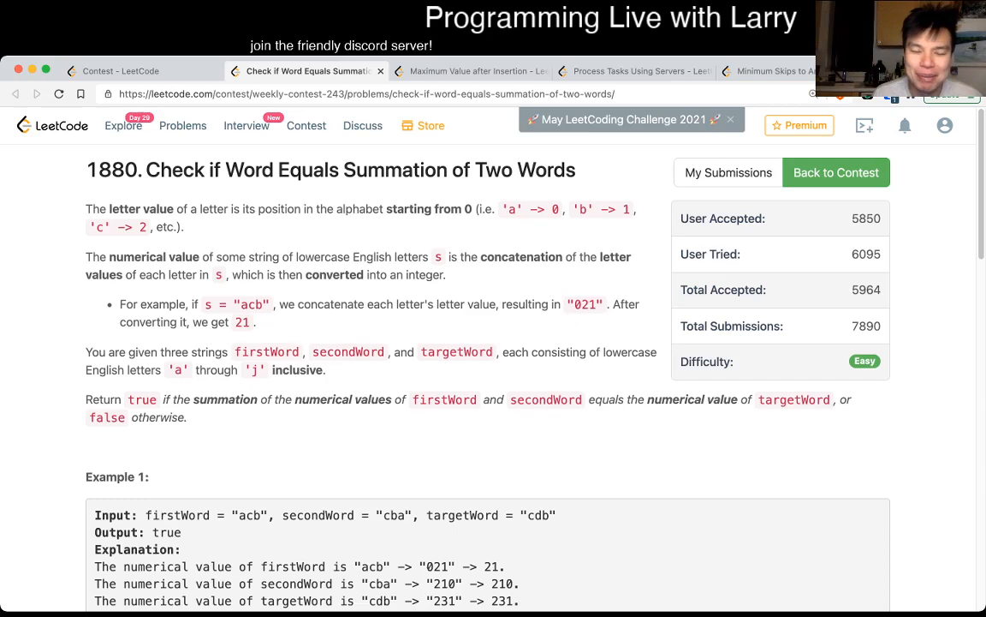
scroll(428, 342, down, 2)
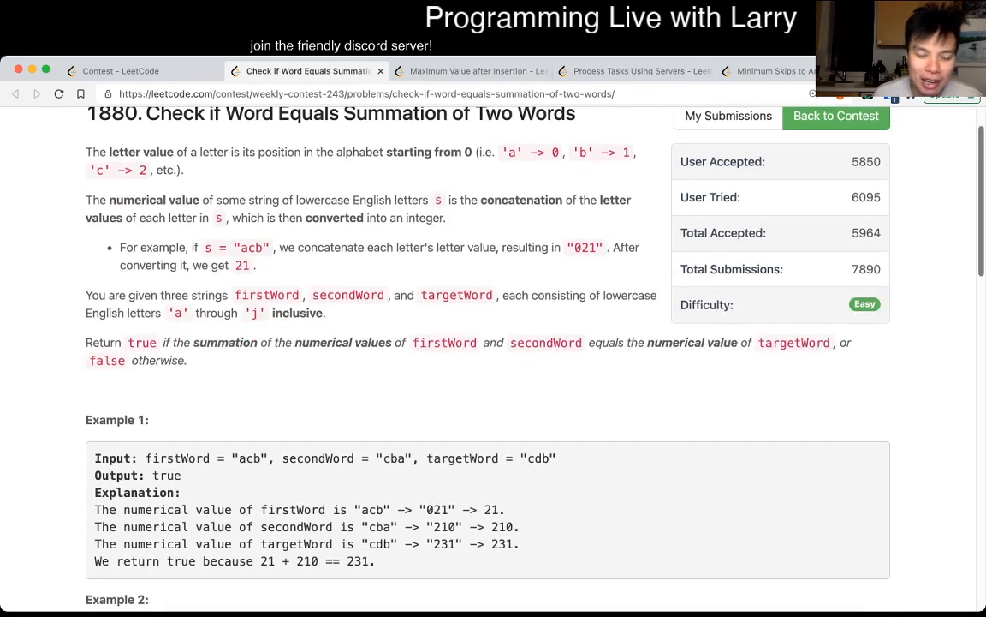
scroll(428, 343, down, 3)
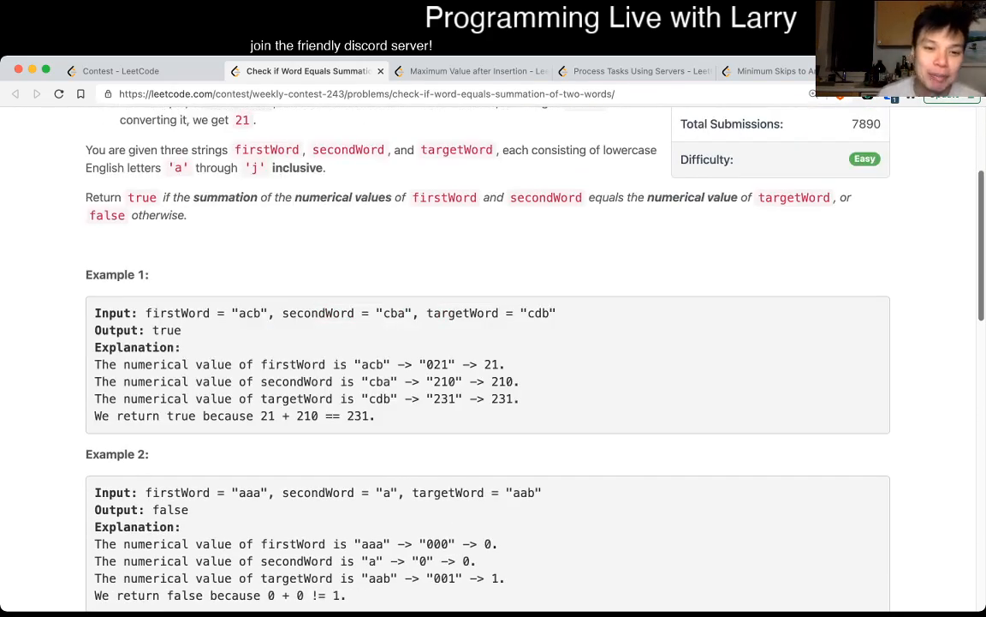
scroll(428, 343, down, 3)
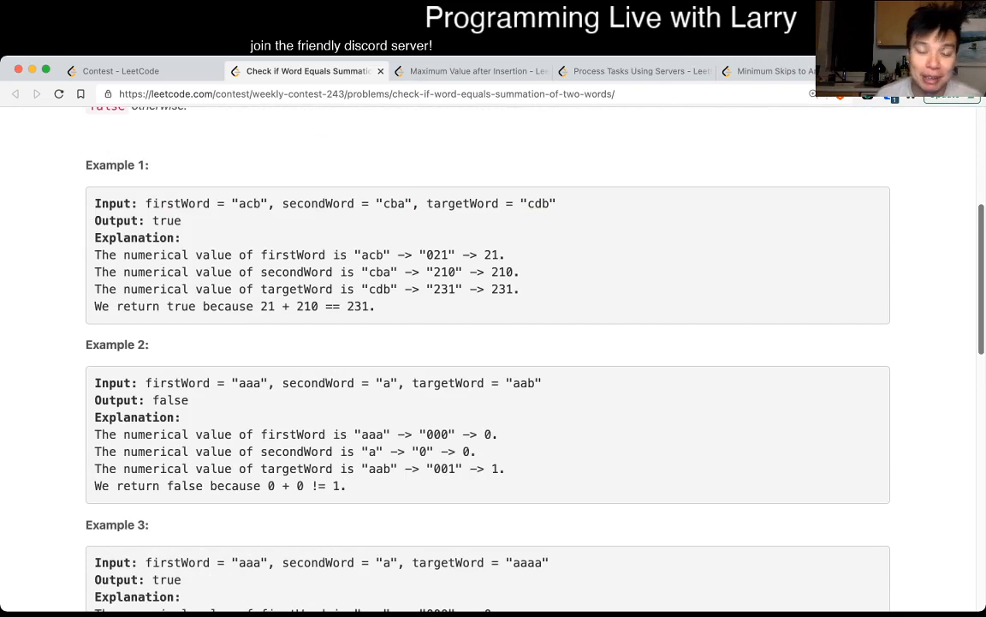
scroll(428, 343, up, 2)
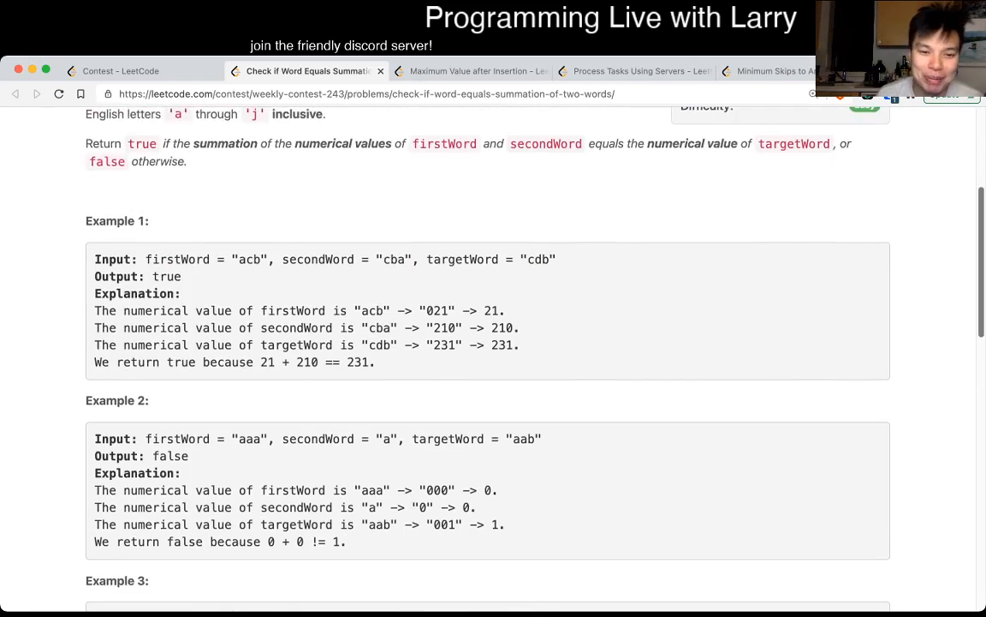
scroll(428, 343, down, 5)
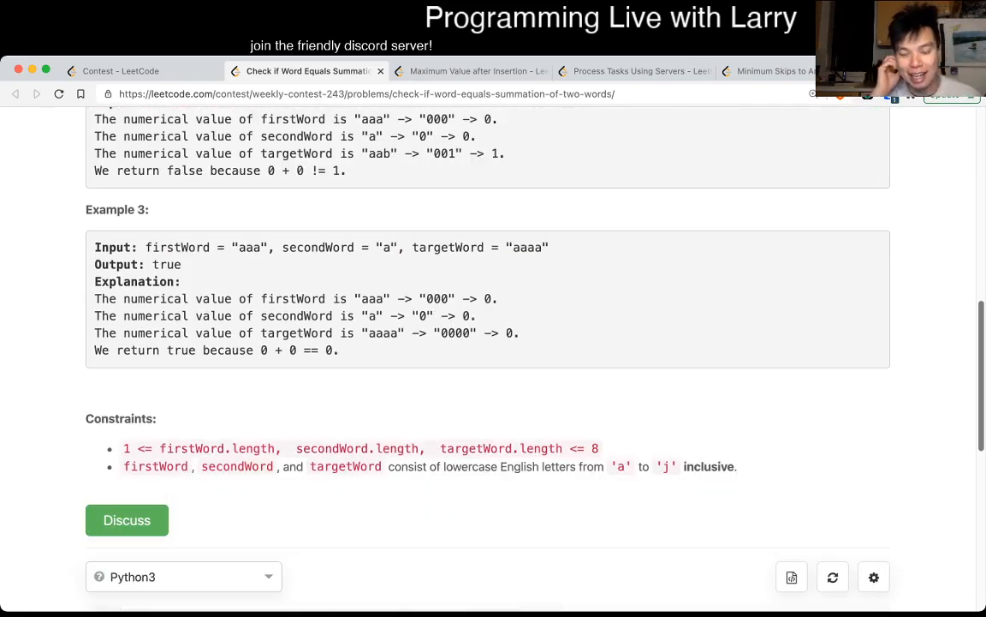
scroll(428, 343, down, 3)
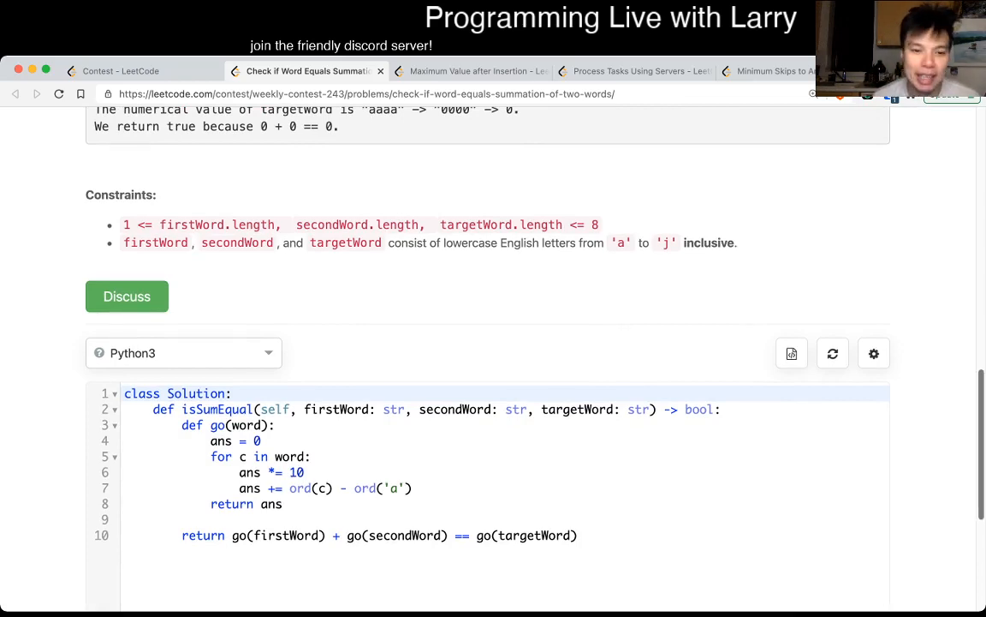
scroll(429, 342, up, 8)
scroll(429, 342, up, 2)
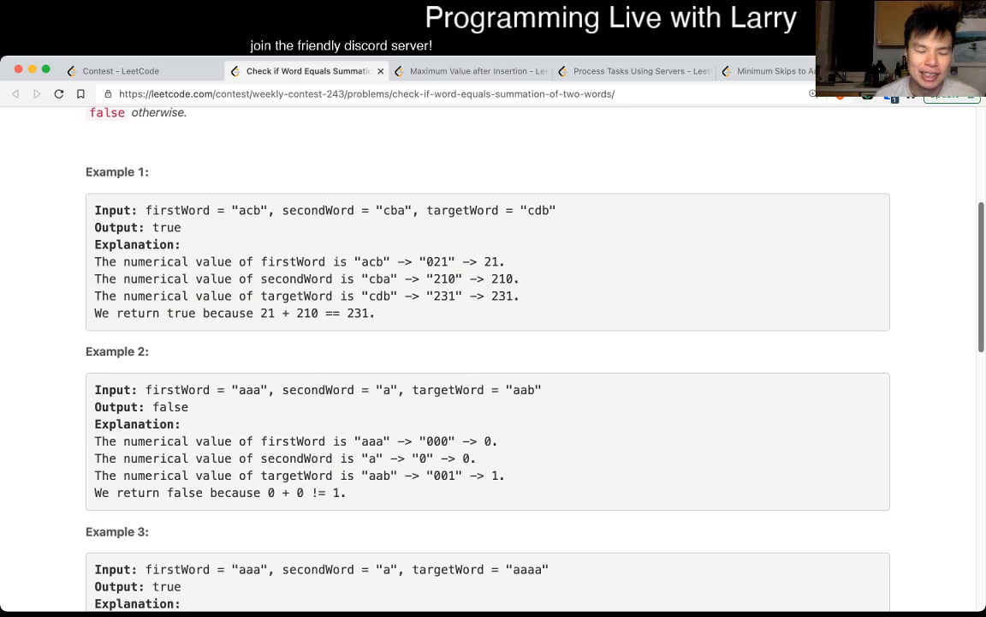
scroll(429, 343, down, 8)
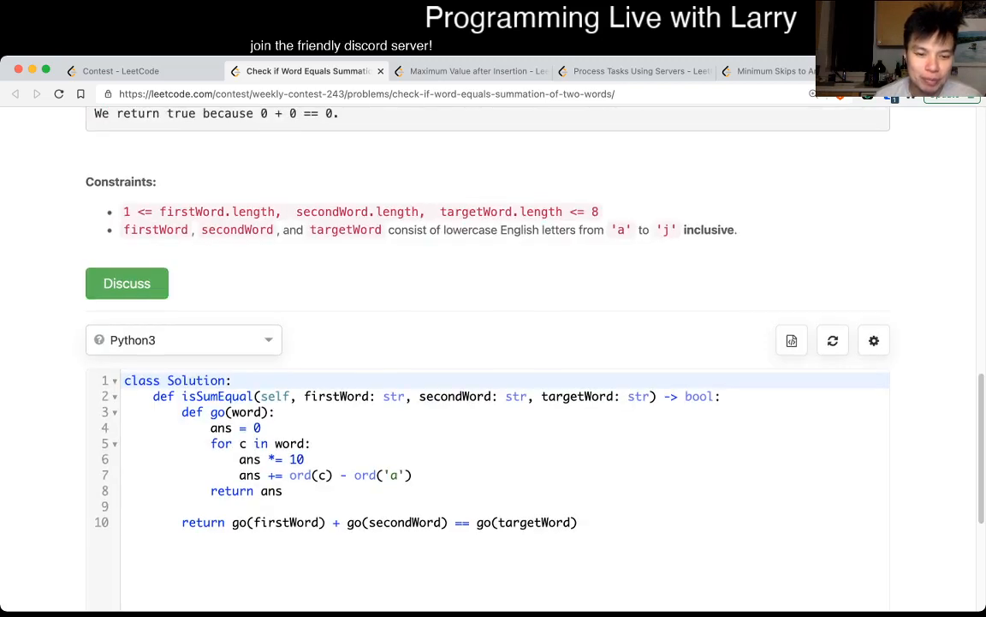
Review the draft, highlighting the firstWord/secondWord/targetWord parameters, the ans *= 10 line and ord(c) - ord('a')
click(258, 442)
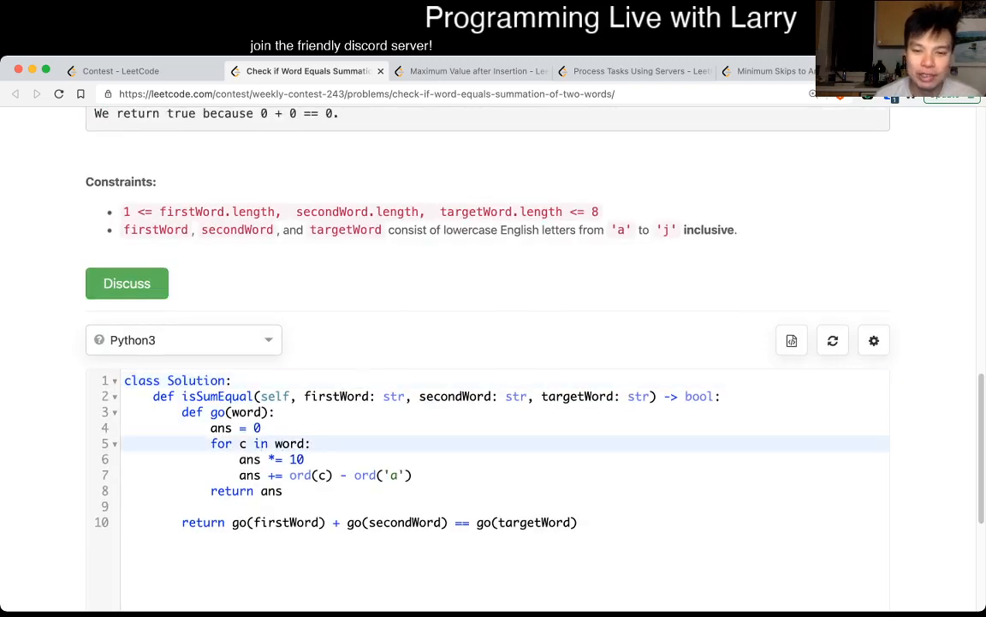
click(501, 396)
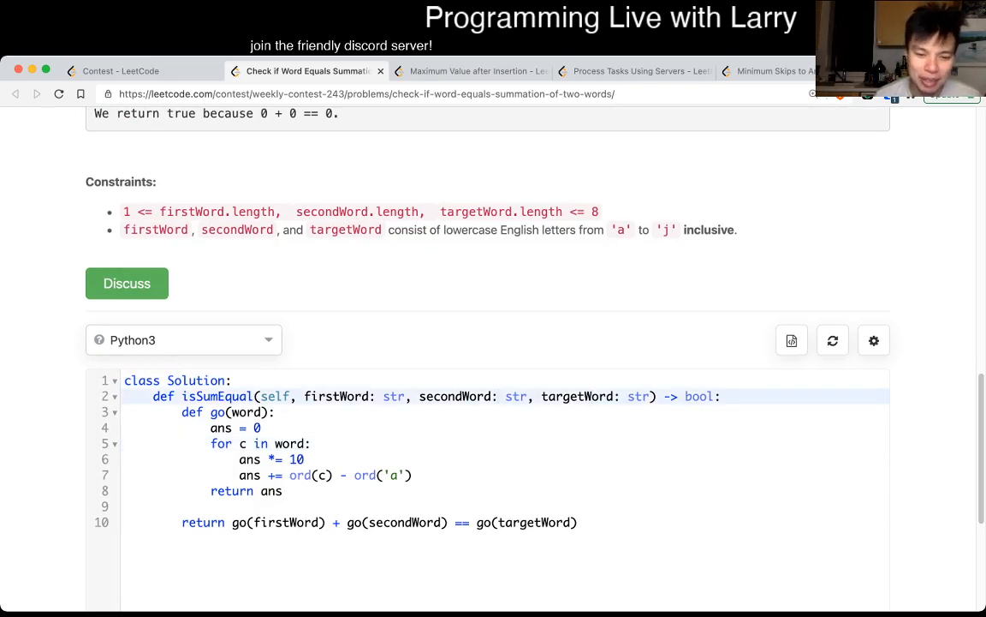
double_click(336, 395)
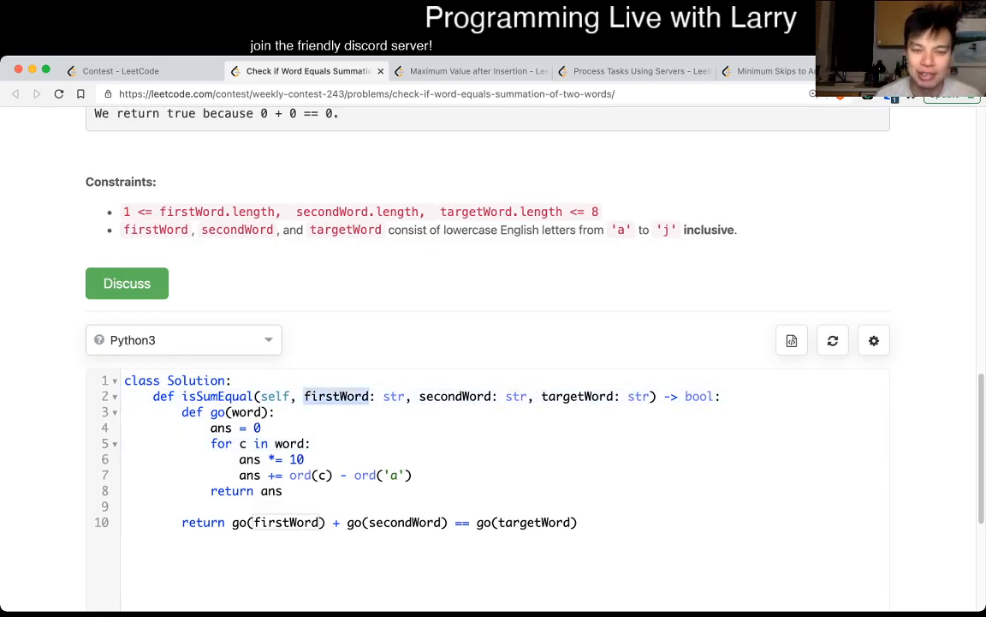
double_click(455, 396)
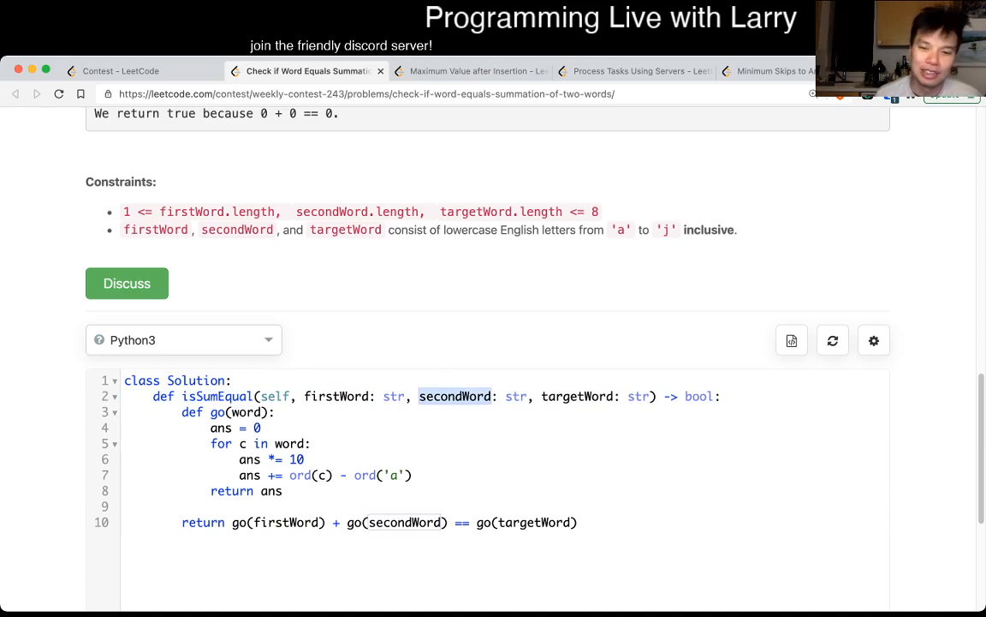
double_click(577, 395)
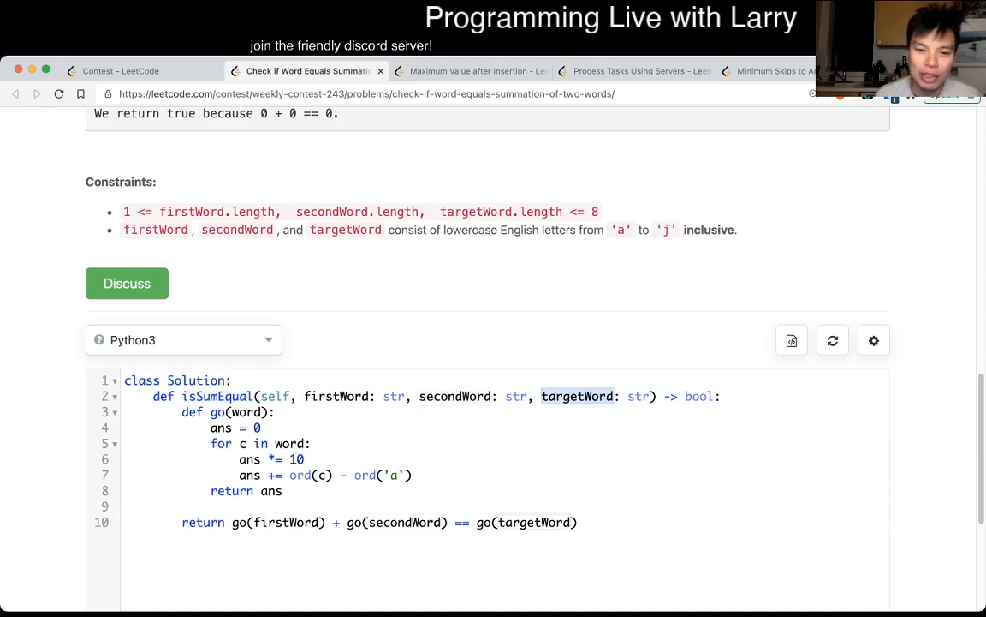
scroll(488, 342, up, 5)
scroll(489, 342, down, 4)
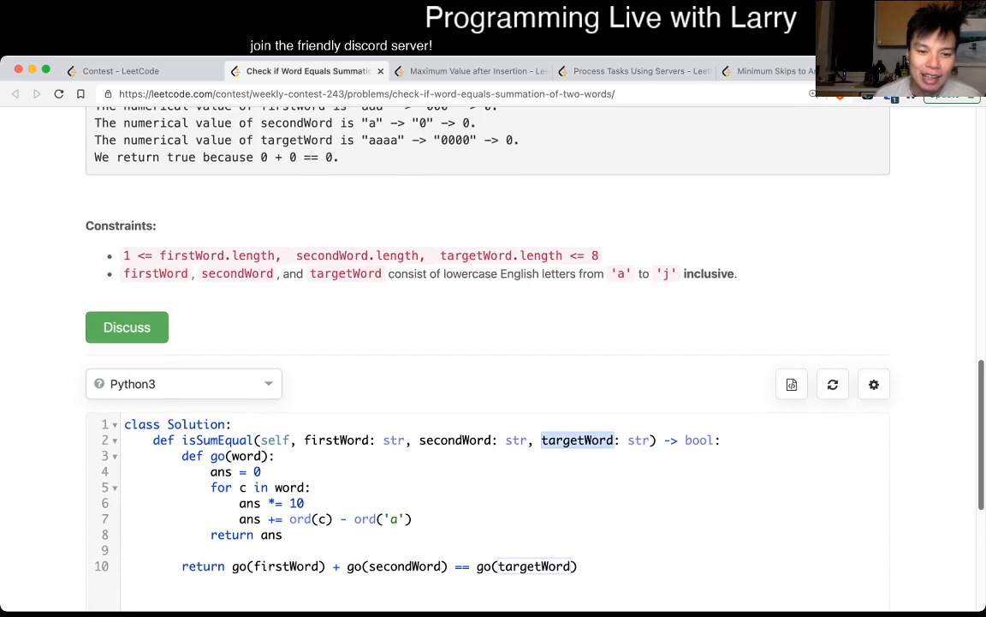
click(232, 566)
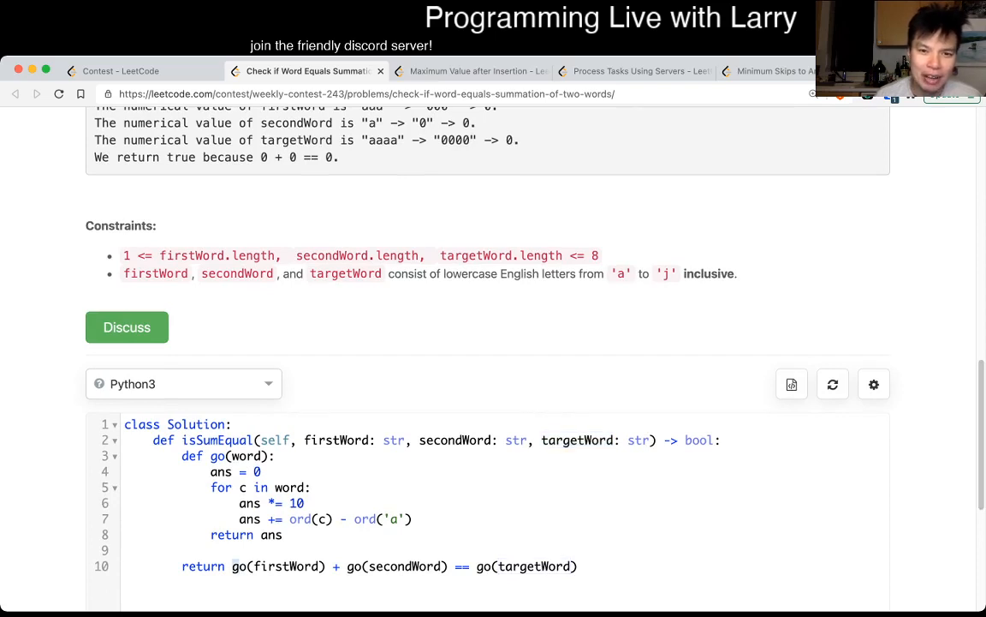
click(291, 534)
click(239, 488)
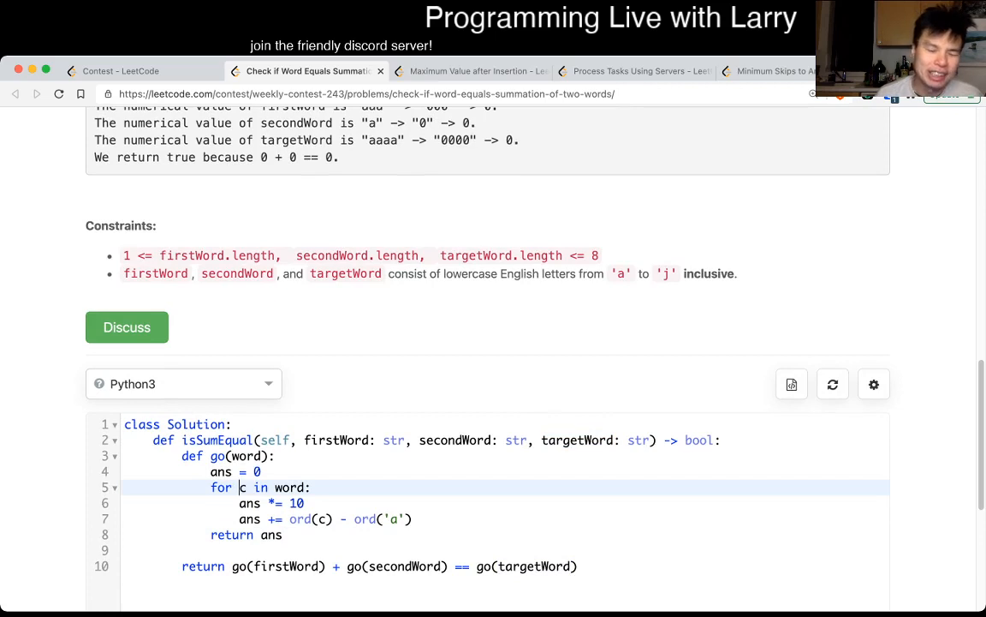
key(shift+Down)
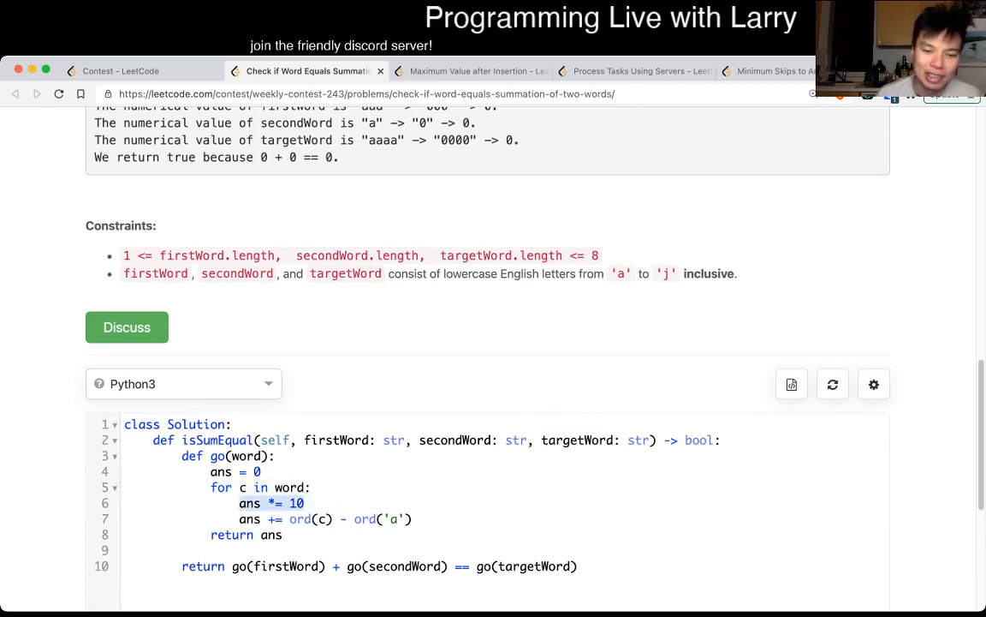
drag(289, 519, 412, 519)
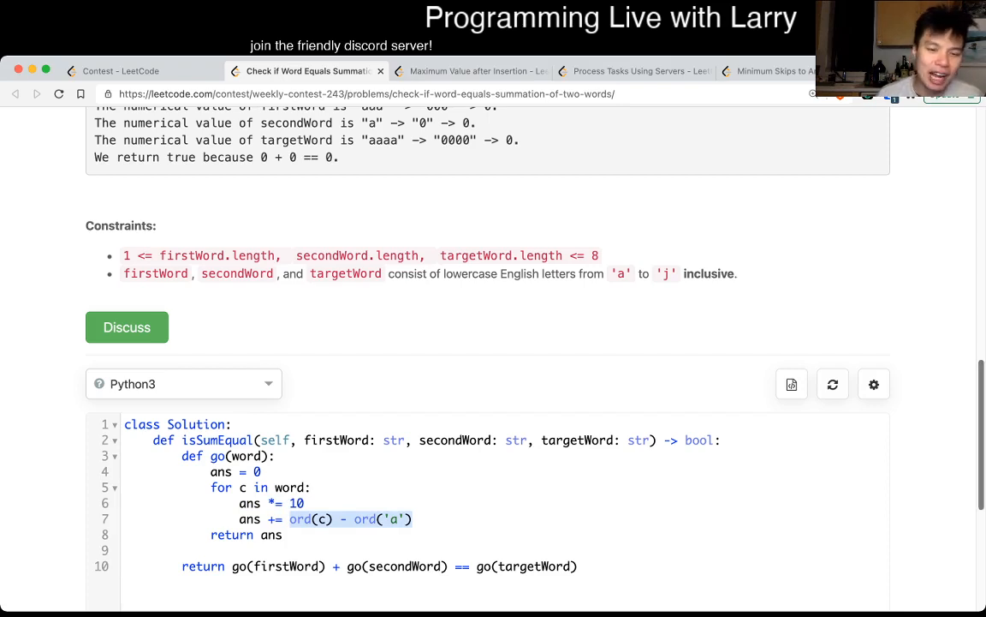
scroll(479, 343, down, 1)
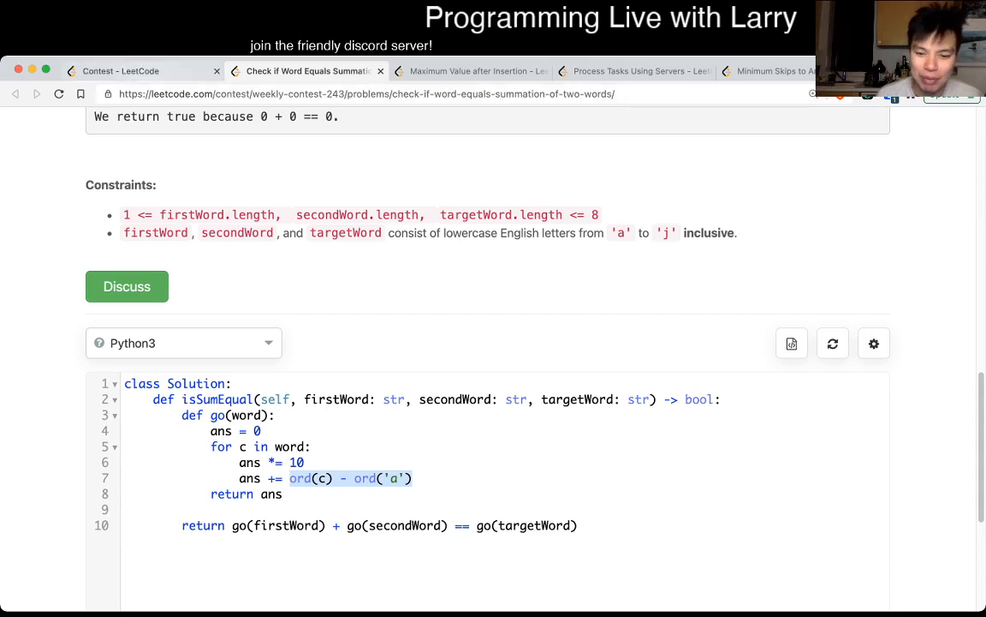
Reload the started contest and open all four problems, including Process Tasks Using Servers, in new tabs
click(137, 70)
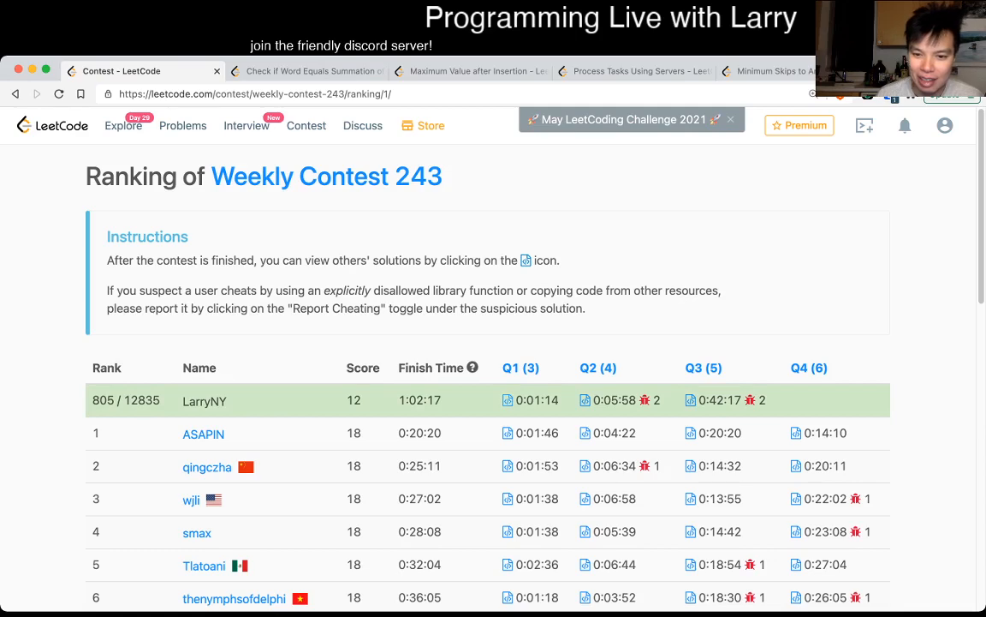
scroll(479, 343, down, 10)
scroll(480, 343, down, 3)
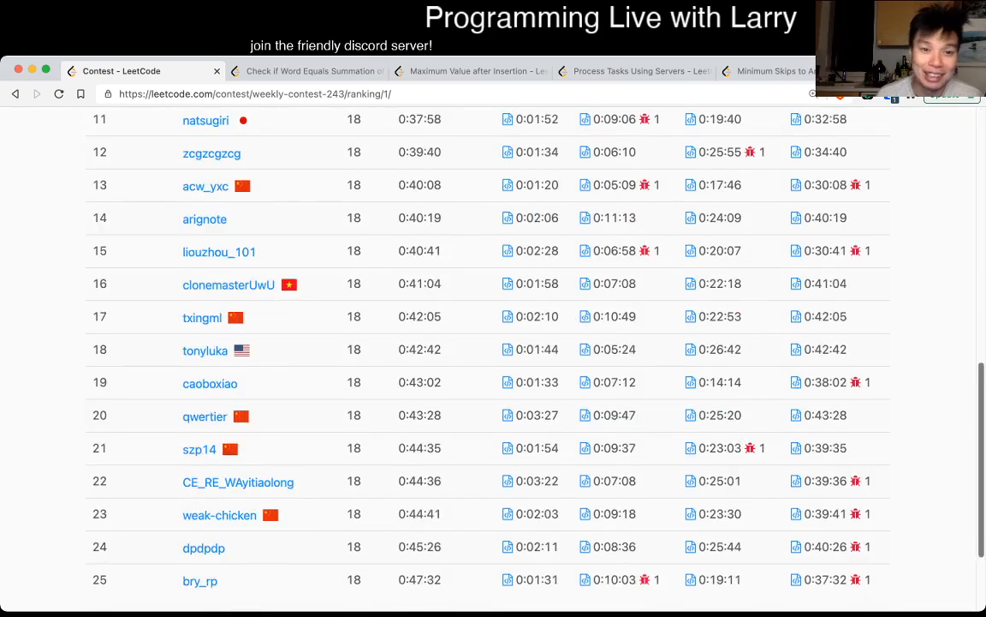
scroll(479, 343, down, 2)
scroll(480, 342, up, 2)
scroll(479, 342, up, 12)
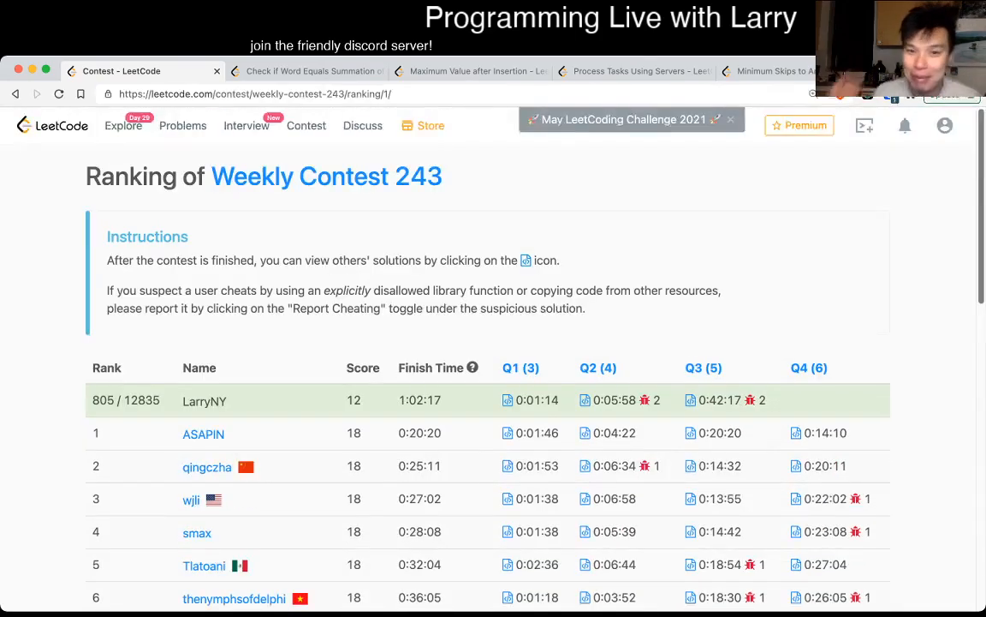
key(ctrl+Tab)
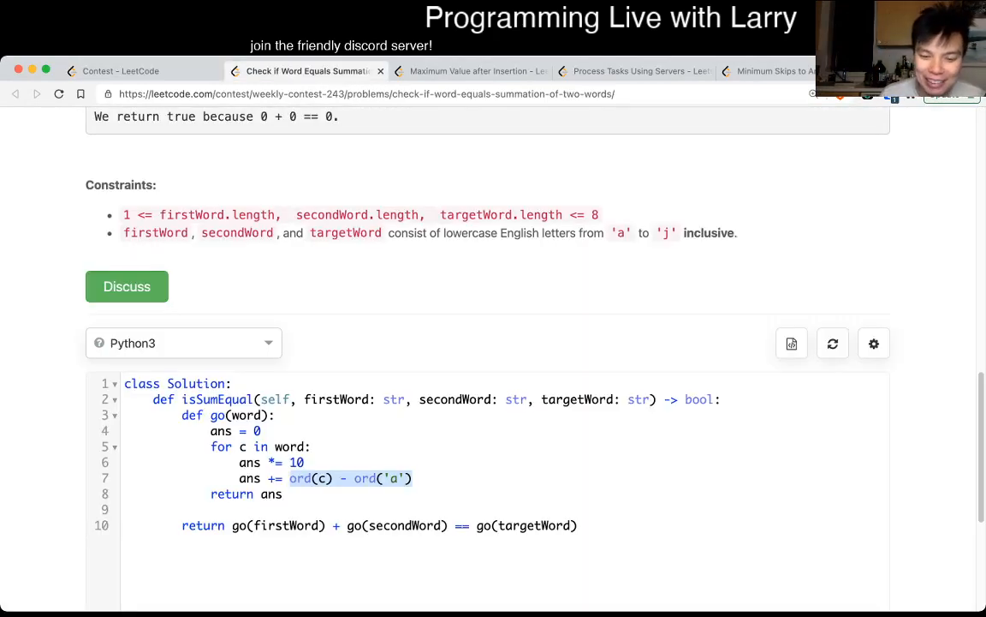
key(Up)
key(Up)
key(Up)
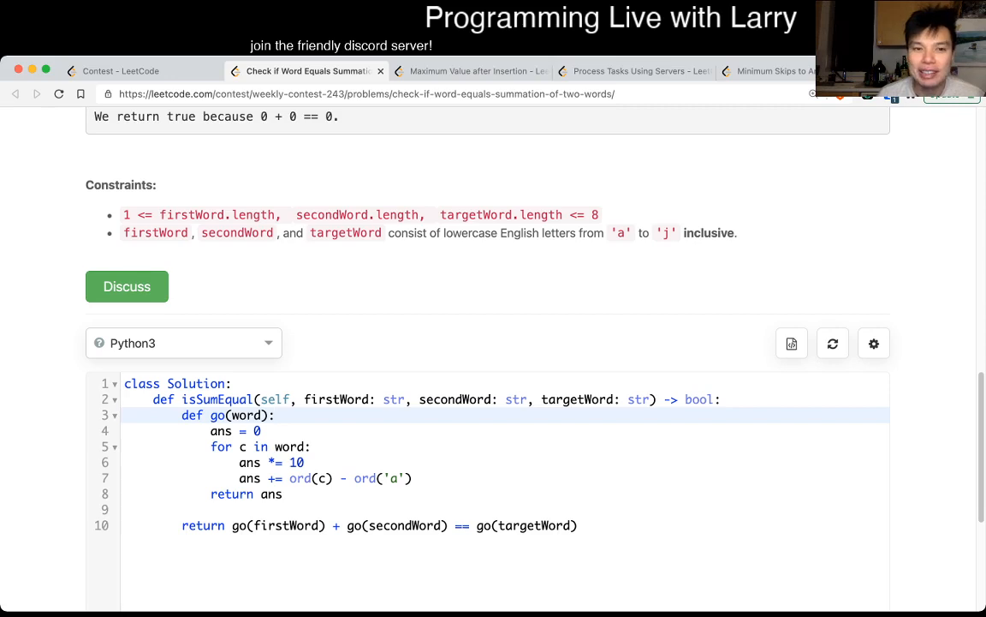
scroll(488, 343, up, 2)
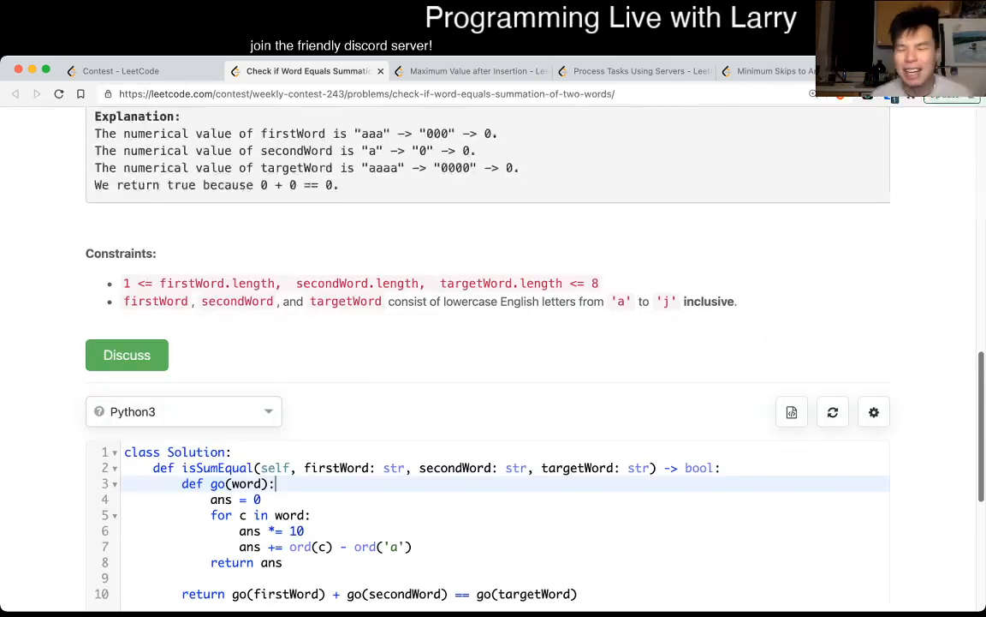
scroll(488, 342, down, 2)
scroll(488, 343, down, 1)
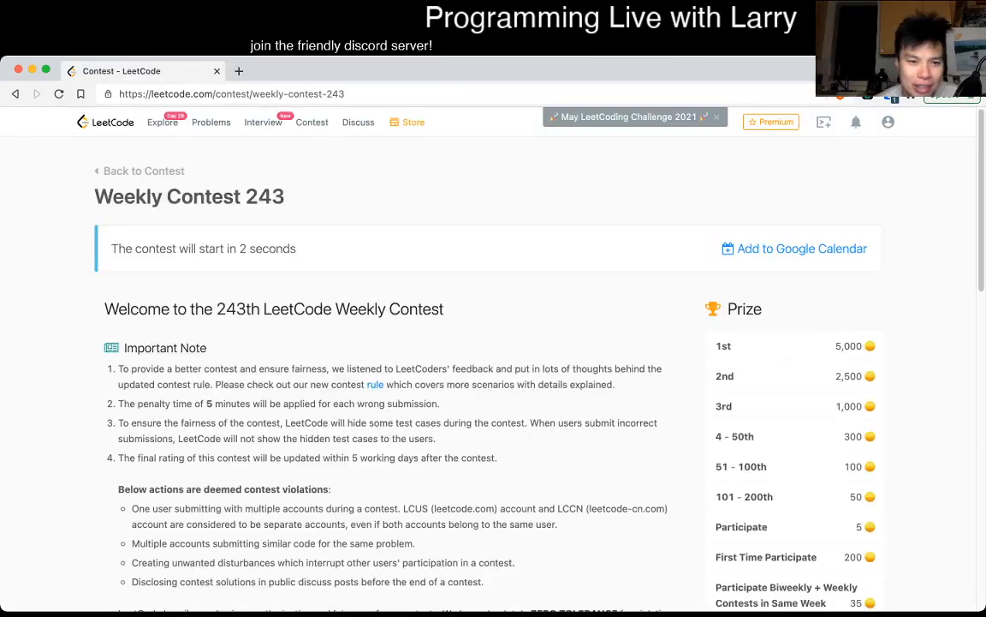
key(ctrl+r)
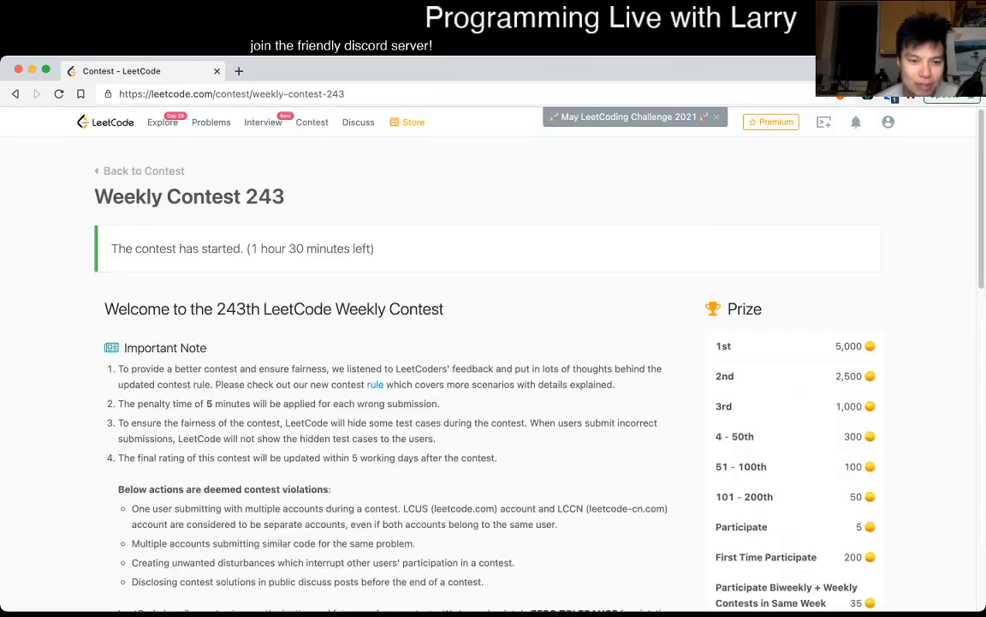
scroll(488, 343, down, 10)
scroll(488, 342, down, 5)
super+click(210, 185)
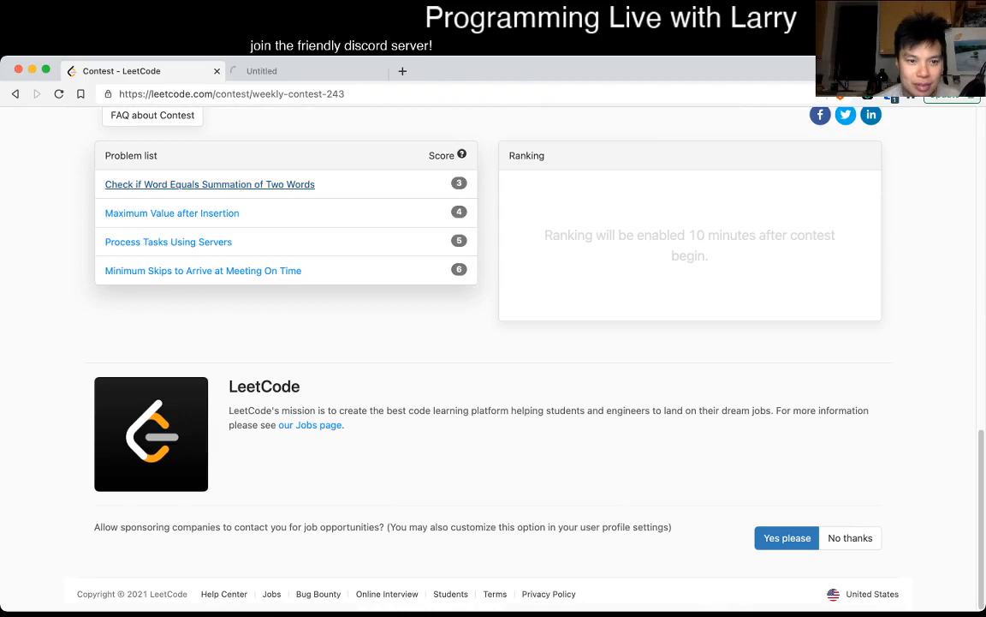
super+click(171, 212)
super+click(168, 241)
super+click(203, 270)
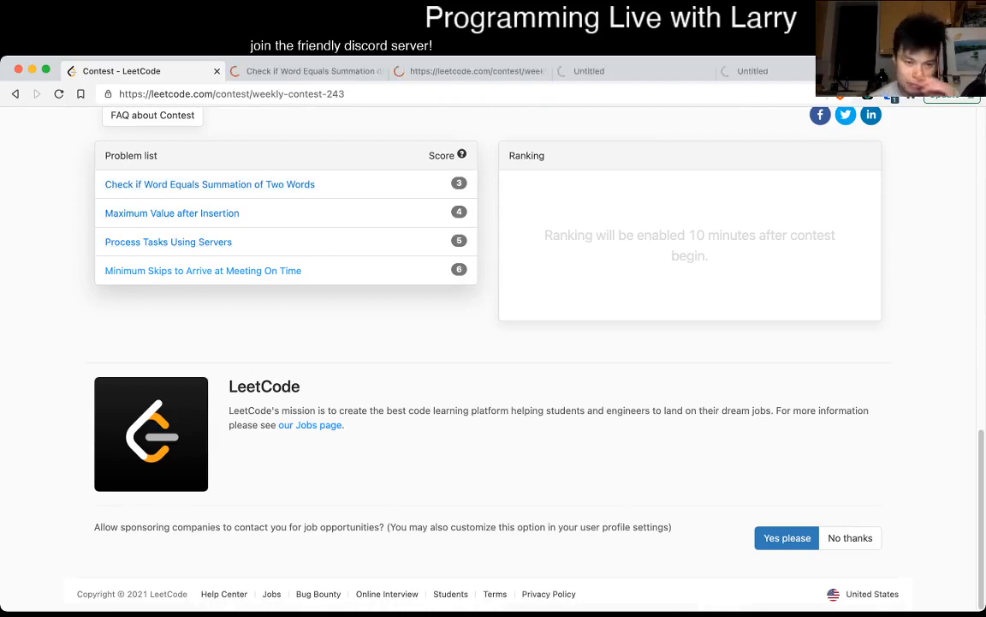
key(ctrl+Tab)
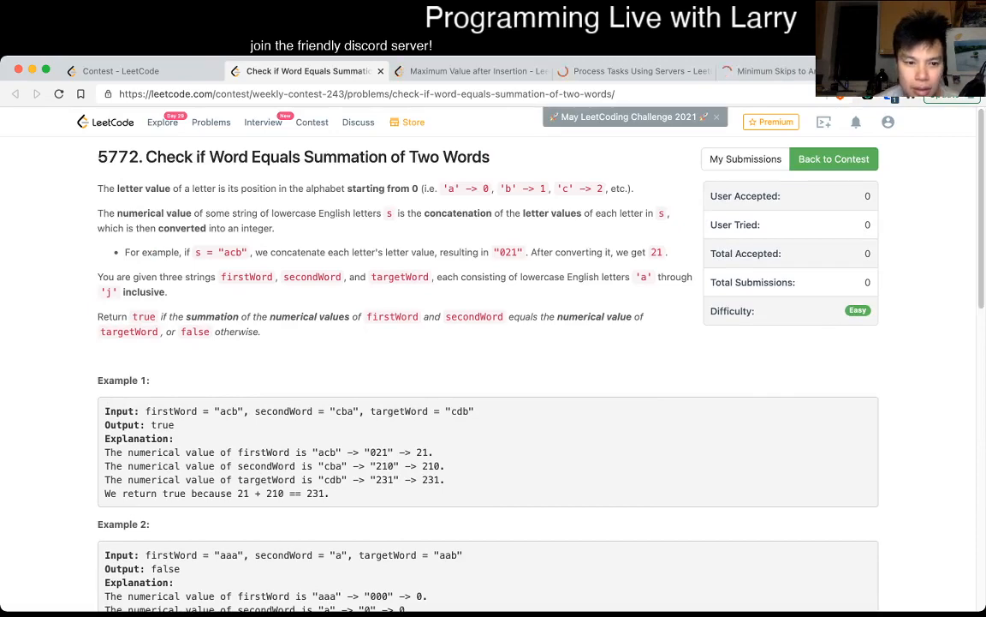
scroll(480, 385, down, 2)
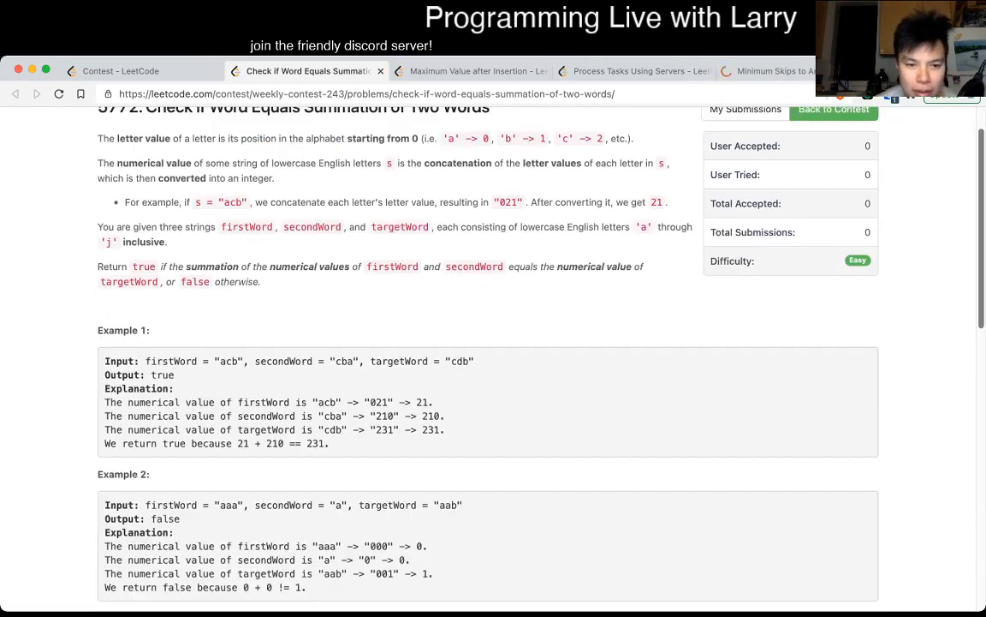
scroll(479, 386, up, 2)
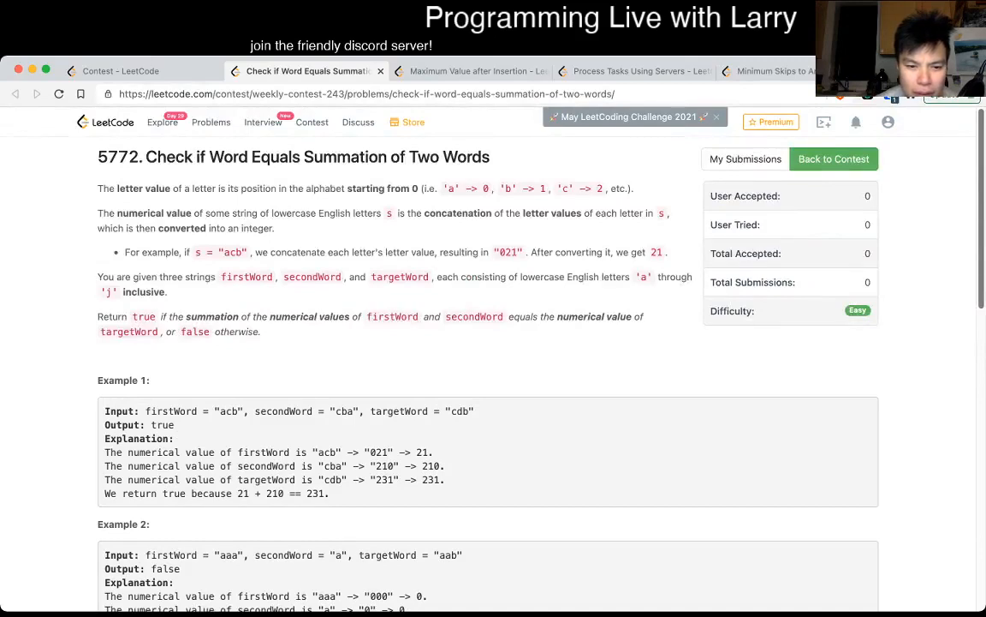
scroll(480, 385, down, 3)
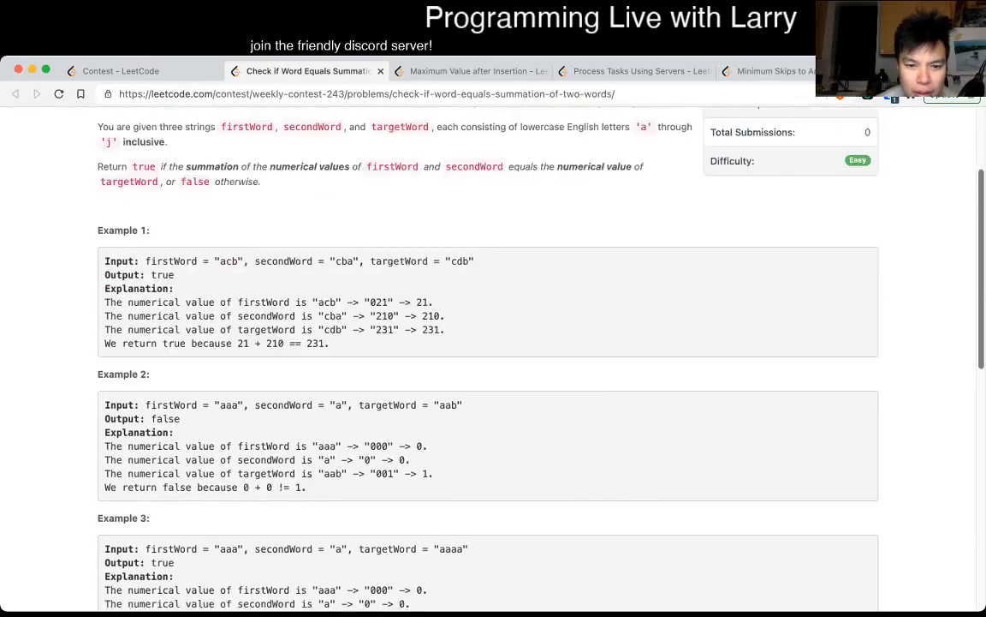
scroll(479, 385, down, 2)
scroll(480, 386, up, 5)
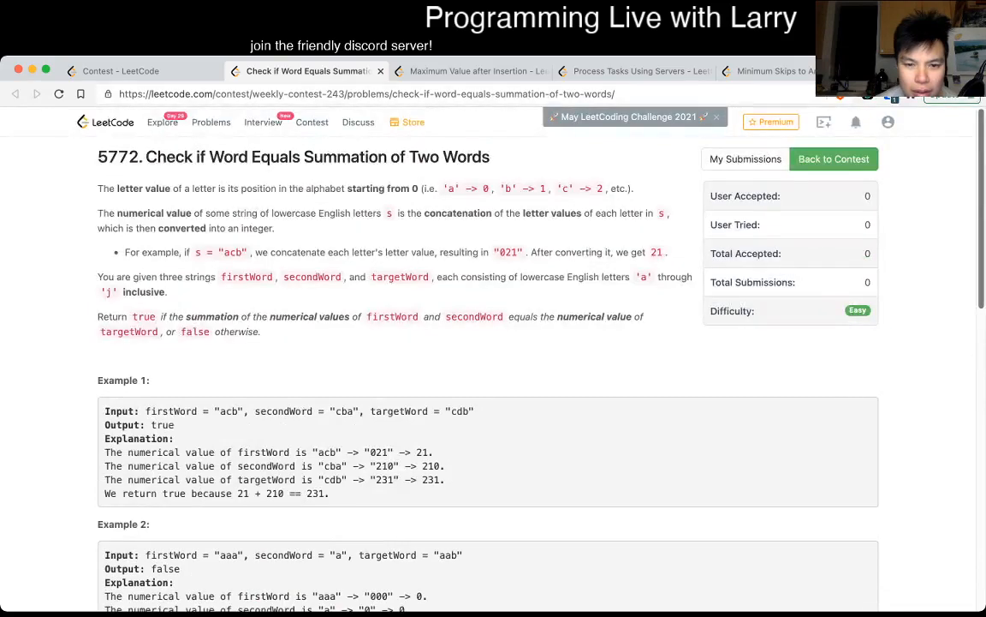
scroll(479, 386, down, 10)
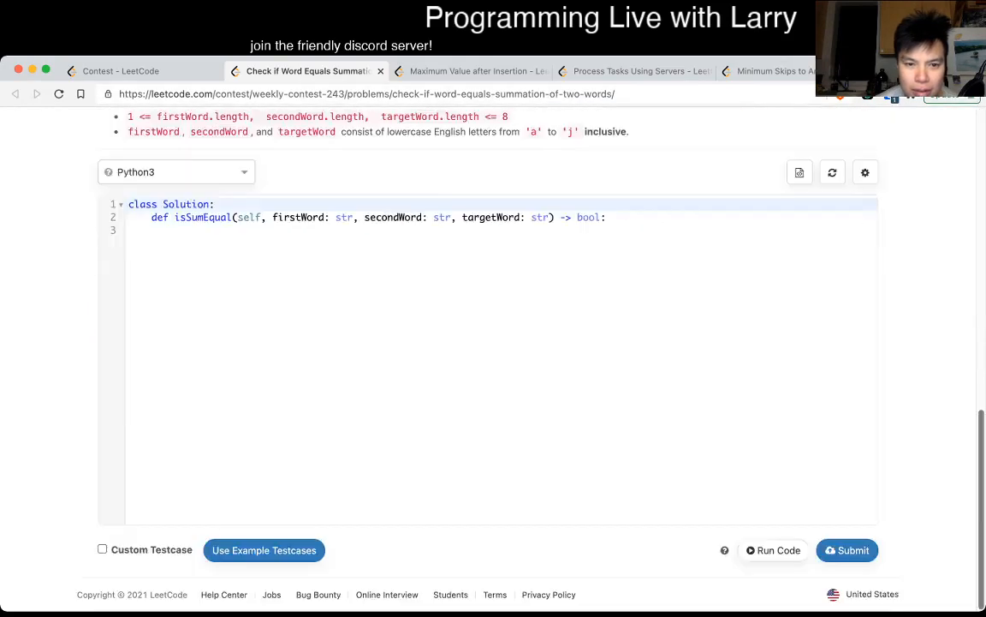
scroll(479, 385, up, 3)
scroll(479, 386, up, 3)
scroll(479, 386, down, 2)
scroll(480, 343, up, 1)
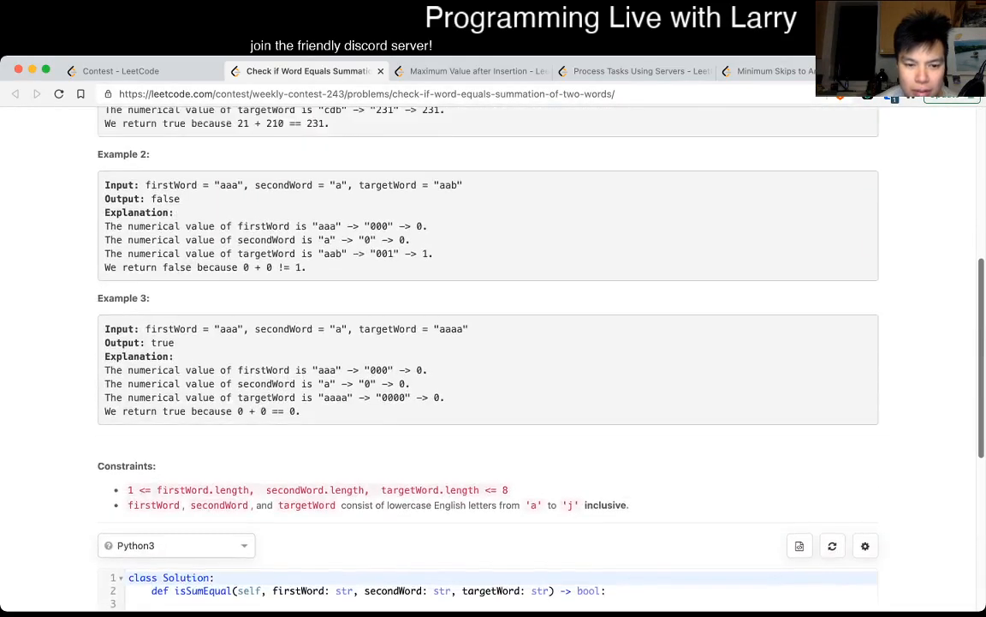
scroll(480, 343, up, 4)
scroll(479, 342, down, 3)
scroll(480, 342, down, 1)
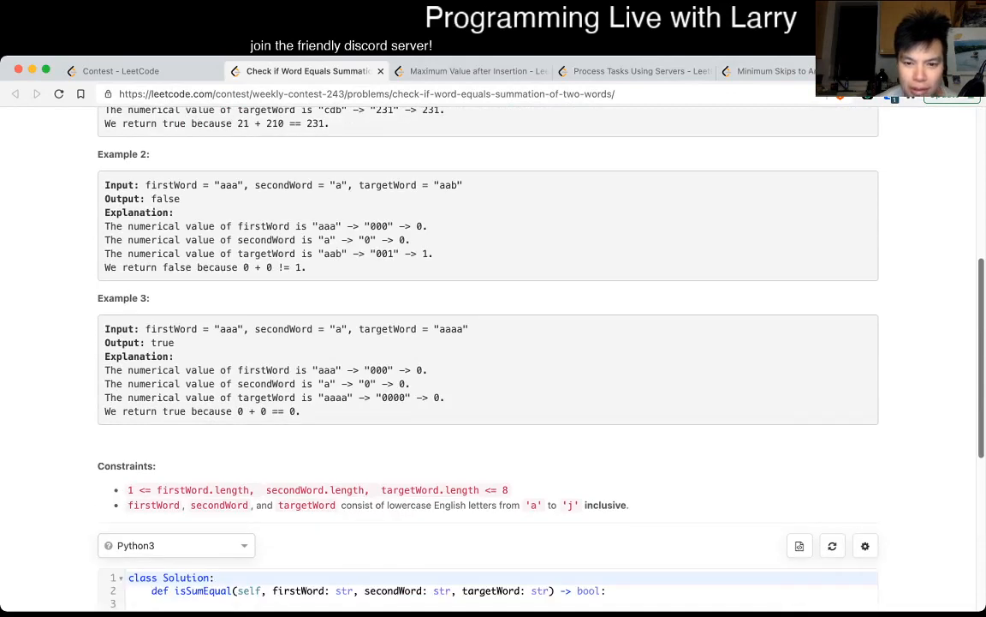
scroll(480, 342, down, 2)
scroll(480, 342, down, 1)
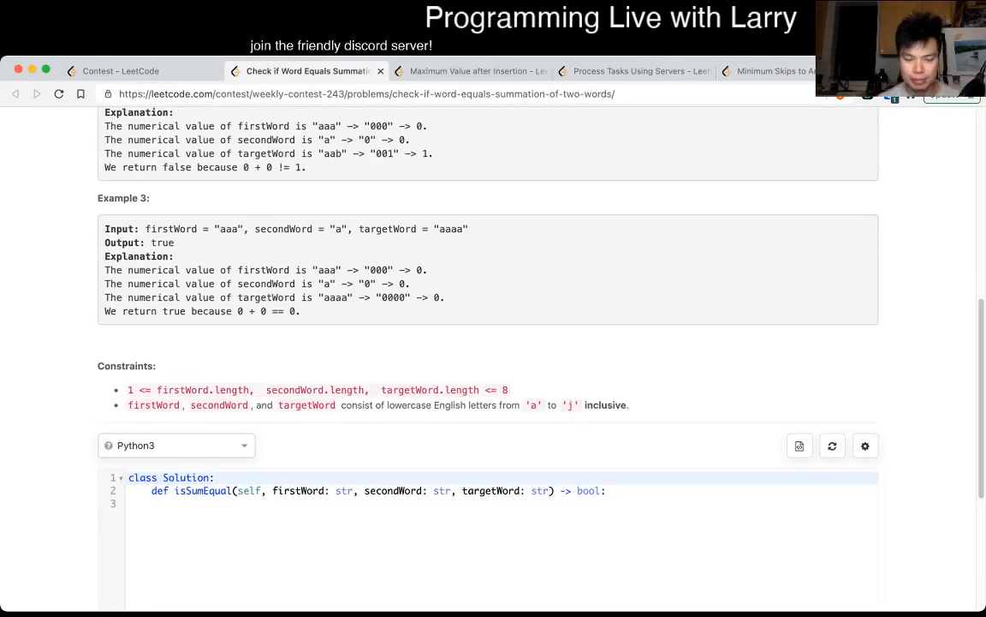
scroll(480, 342, down, 3)
Write the nested go(word) helper building the digit value and return go(firstWord) + go(secondWord) == go(targetWord)
key(Return)
text(d)
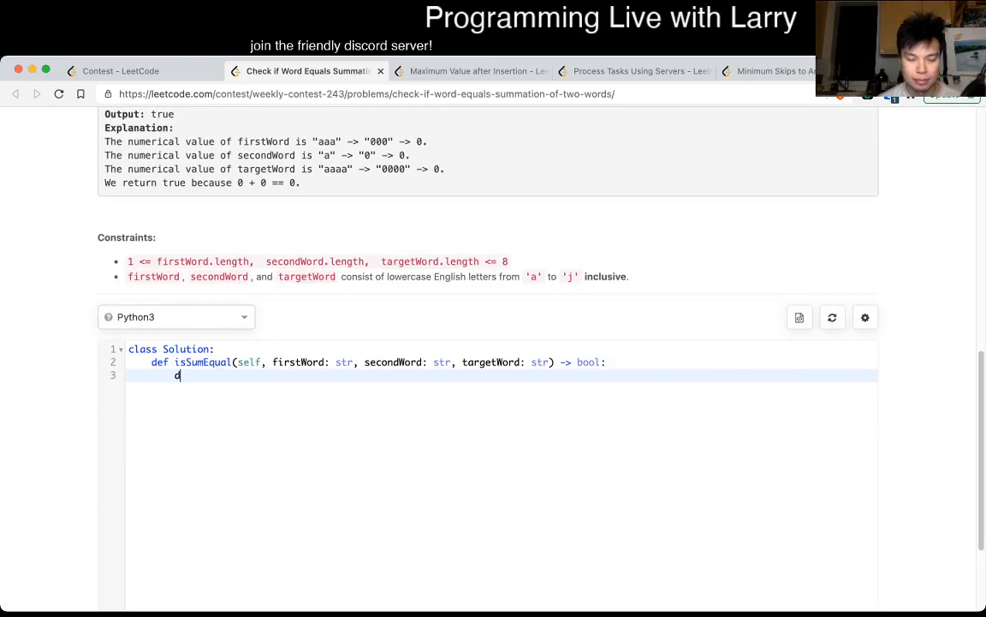
text(ef go()
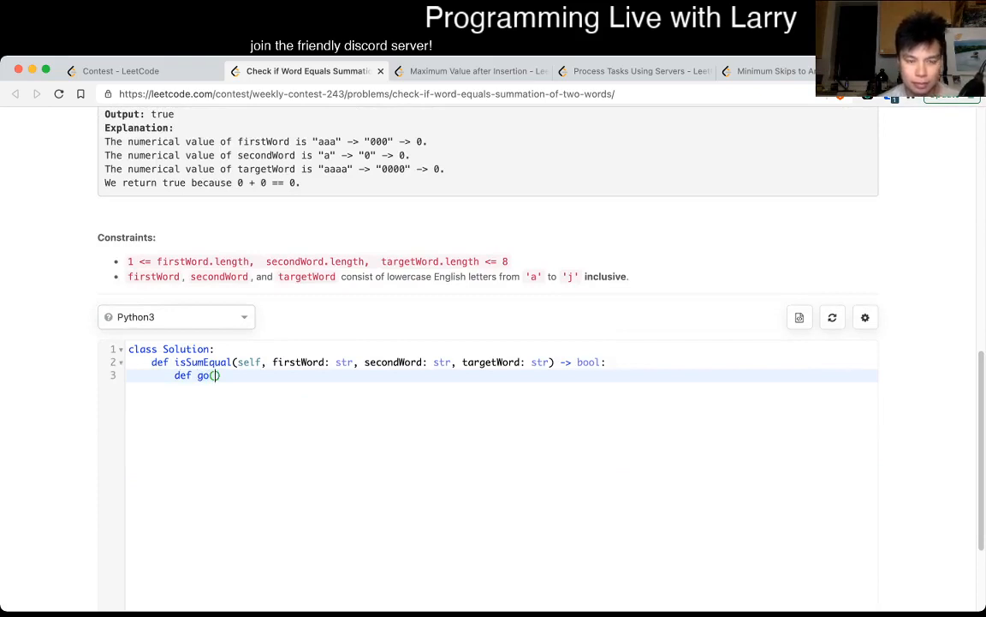
text(word):)
key(Return)
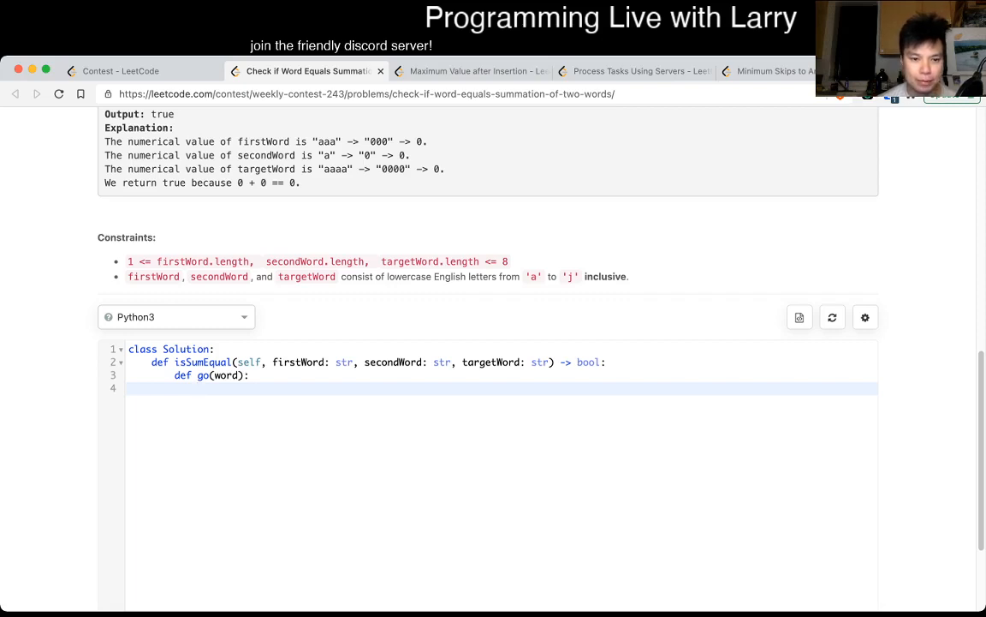
text(ans = 0)
key(Return)
text(for x)
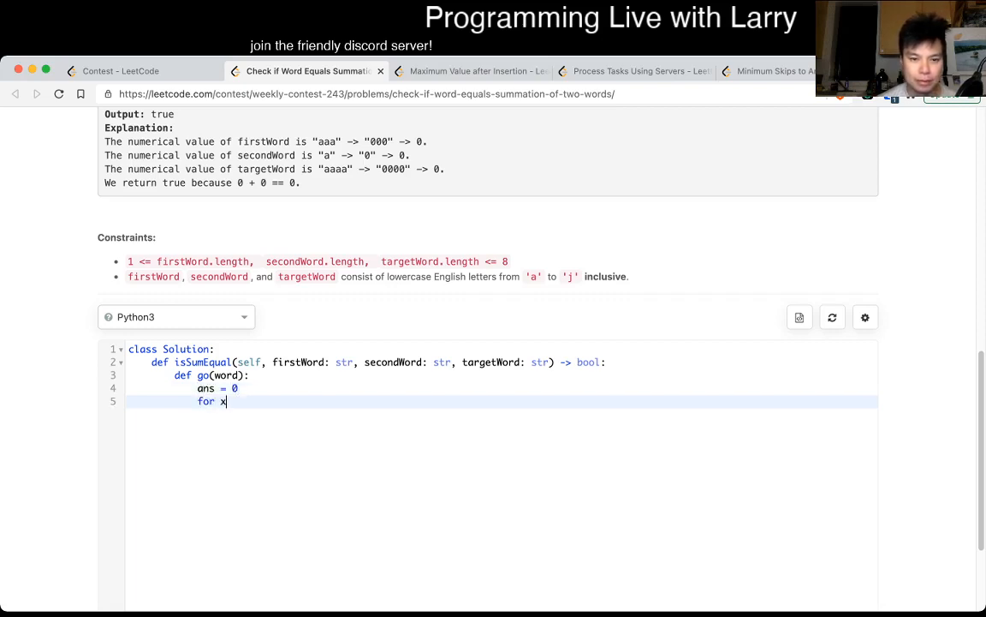
key(BackSpace)
text(c in wo)
text(rd:)
key(Return)
text(ans *=)
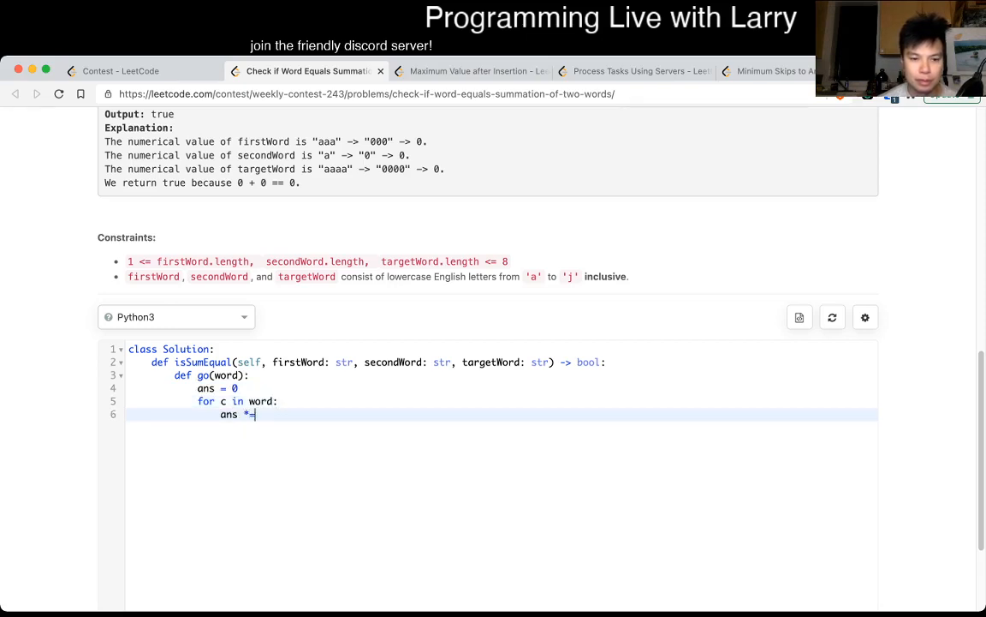
text( 10)
key(Return)
text(ans )
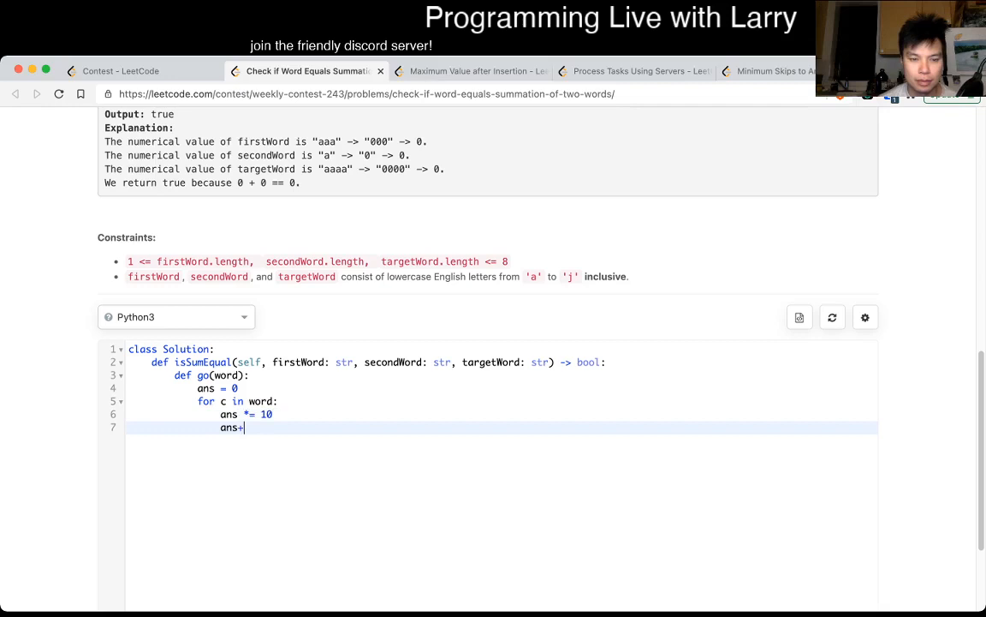
text(+= ord)
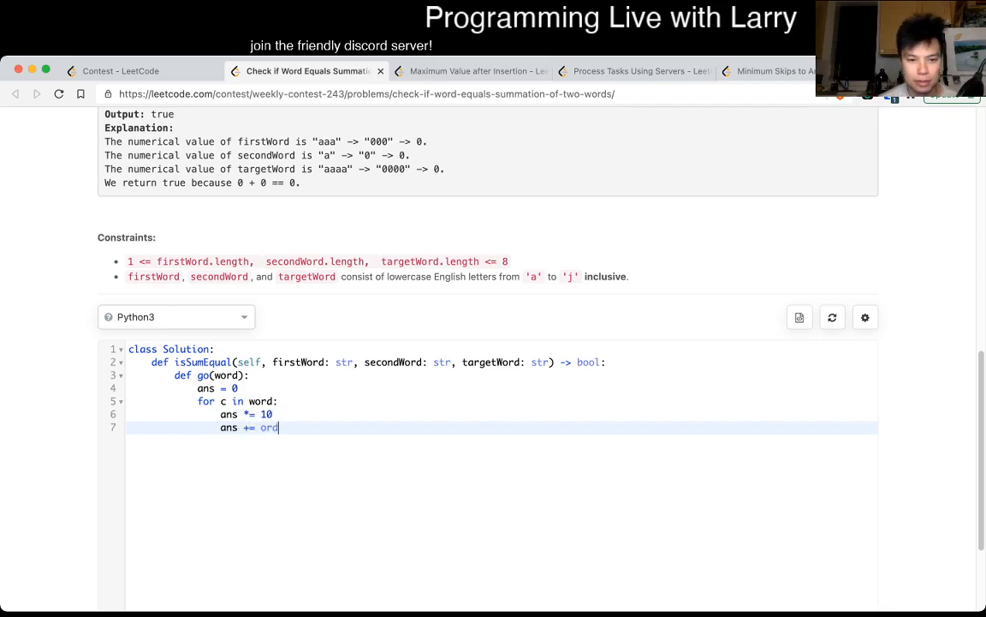
text((c) - ord('a'))
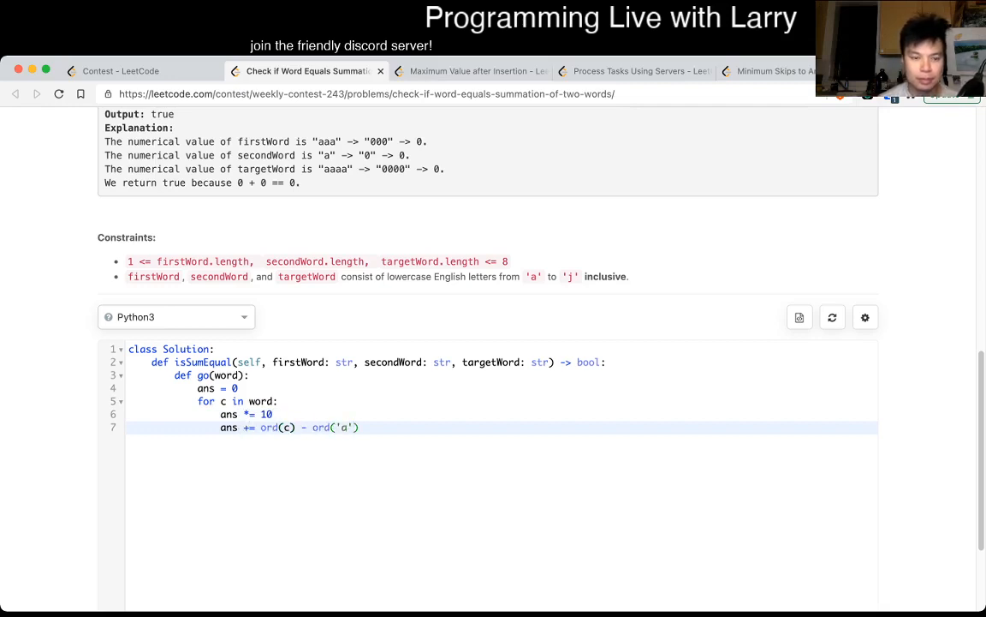
key(Return)
key(BackSpace)
text(return ans)
key(Return)
key(Return)
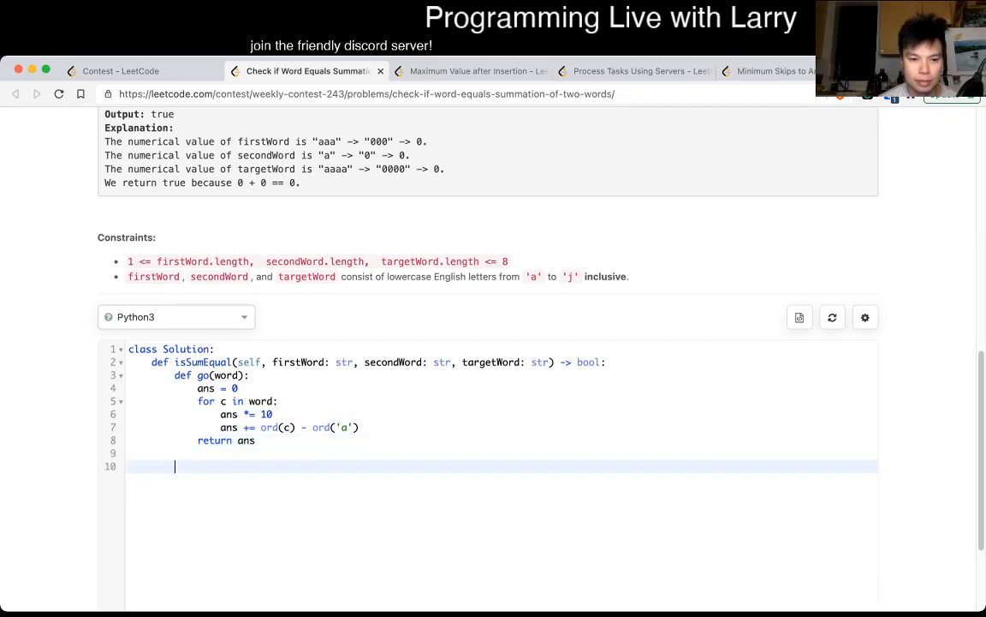
text(return go(firstWor)
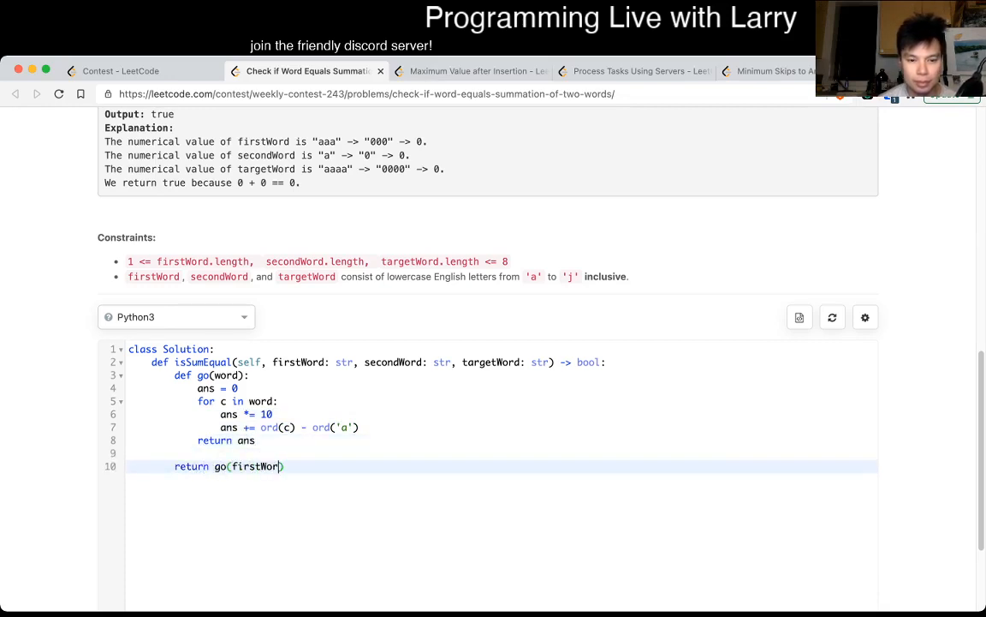
text(d) + f)
key(BackSpace)
text(go()
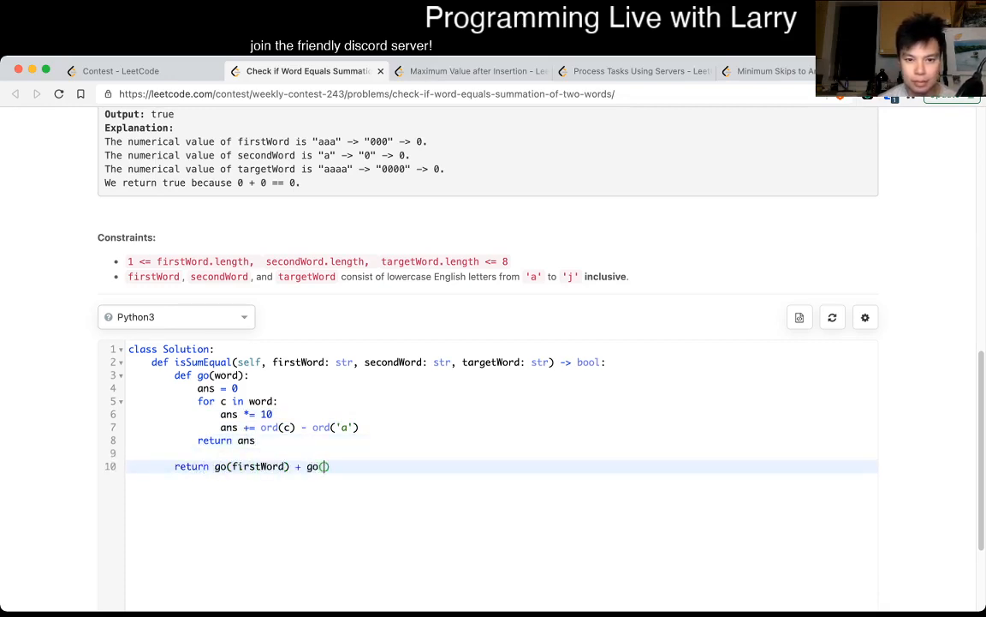
text(secondWord)
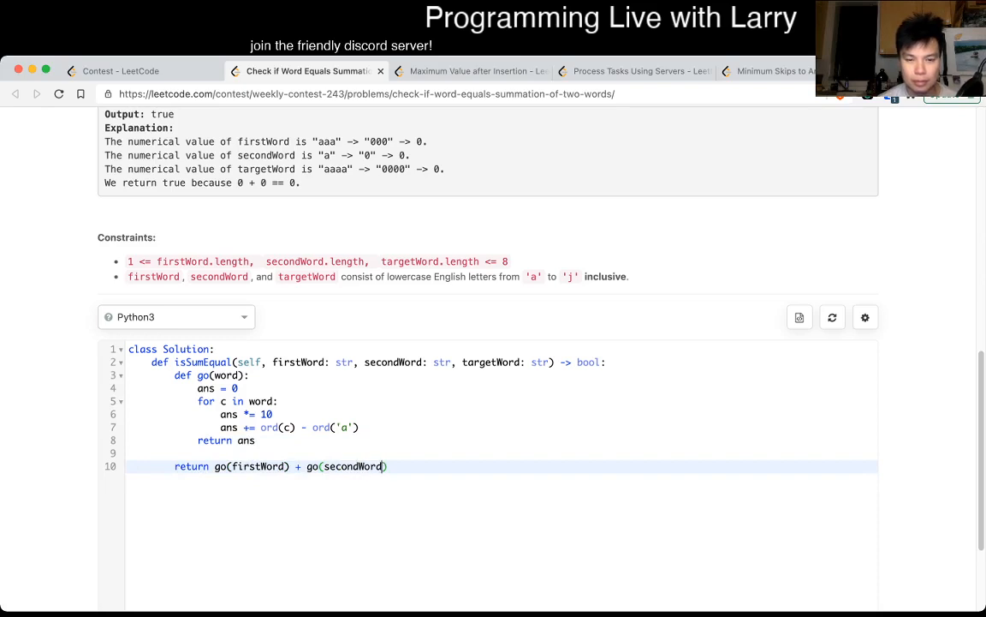
text() == go(t)
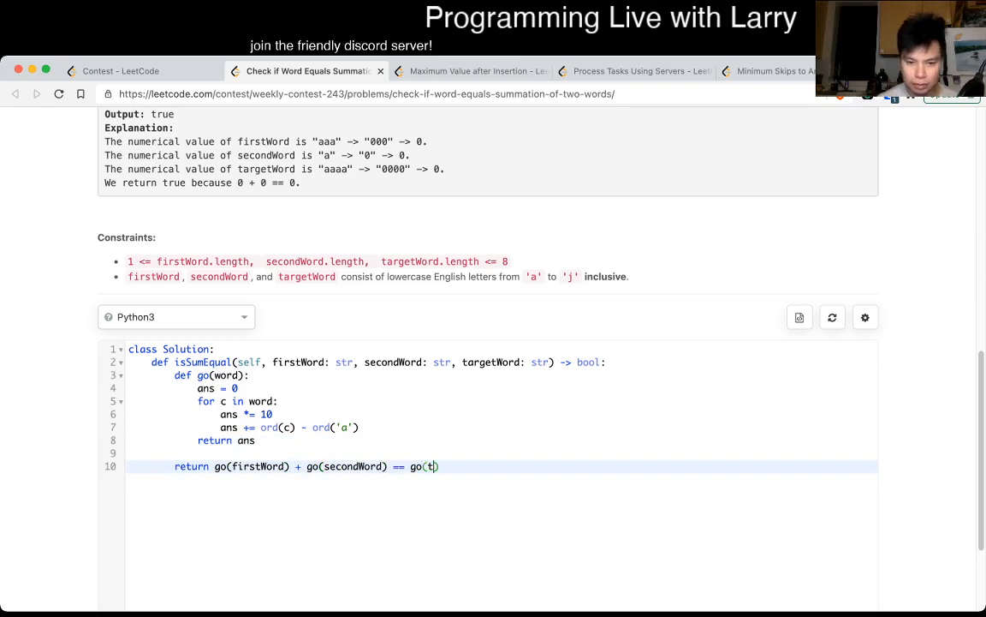
text(argetWord))
scroll(488, 386, down, 5)
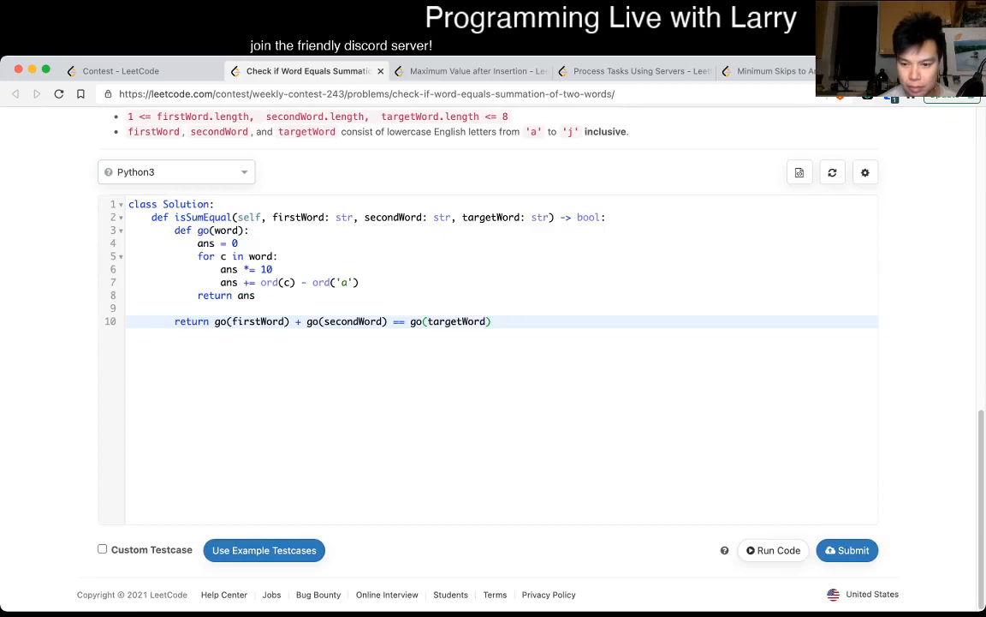
Run the word summation solution on the example testcases and submit it for judging
click(774, 549)
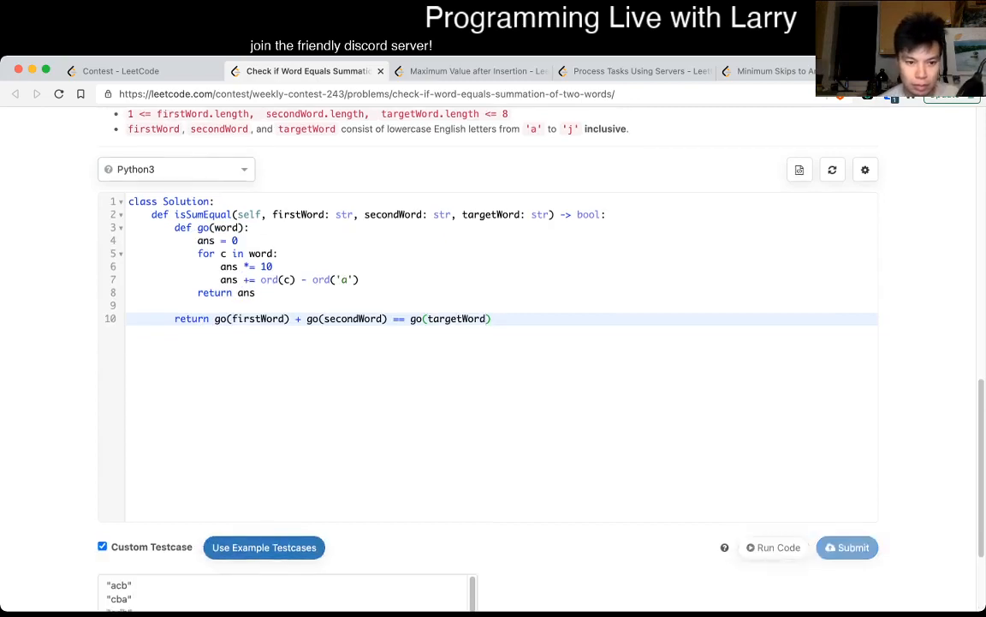
scroll(488, 385, down, 5)
scroll(488, 342, up, 15)
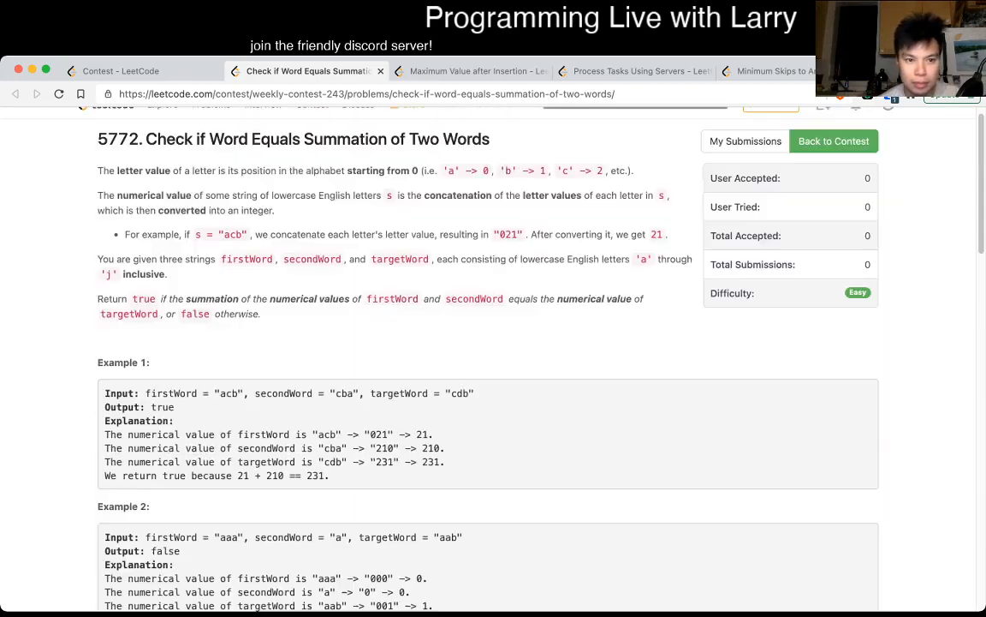
scroll(488, 342, down, 10)
scroll(489, 343, down, 5)
scroll(488, 343, up, 10)
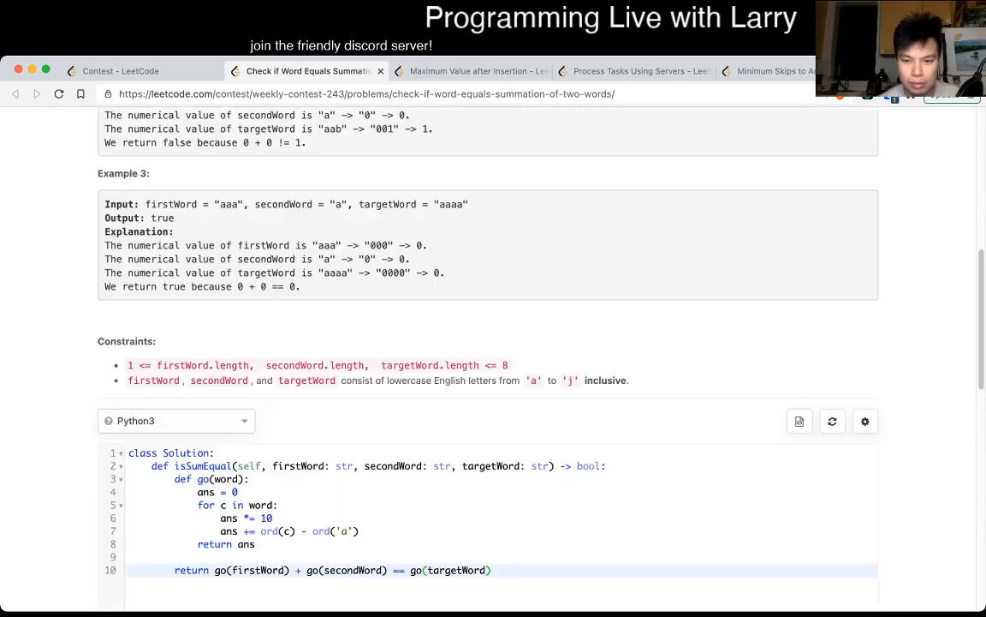
scroll(488, 342, down, 10)
click(847, 322)
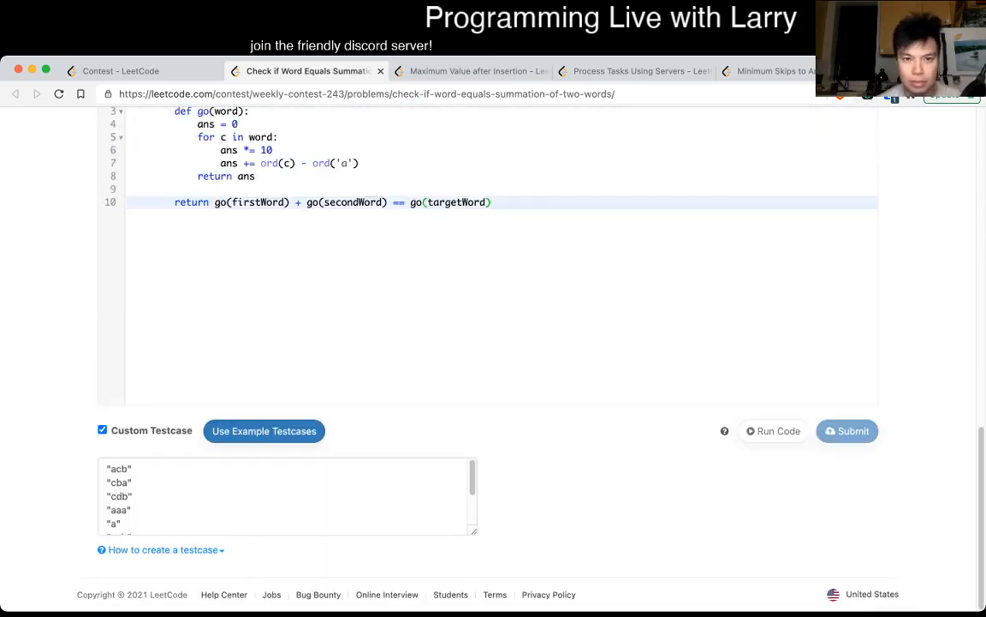
Bring up the Weekly Contest 243 ranking showing LarryNY at rank 805 with 12 points
key(ctrl+Tab)
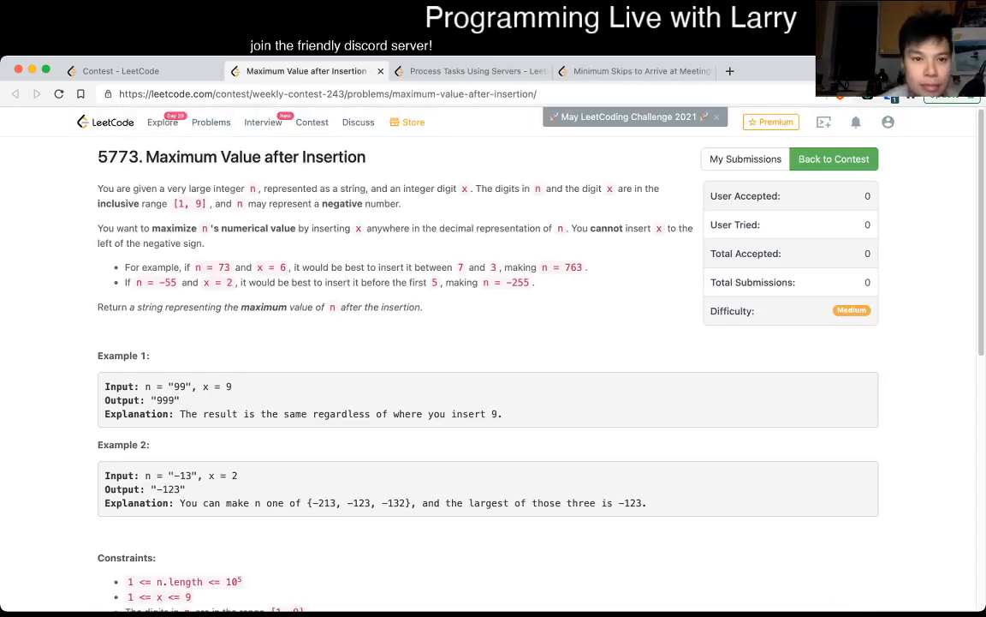
key(ctrl+1)
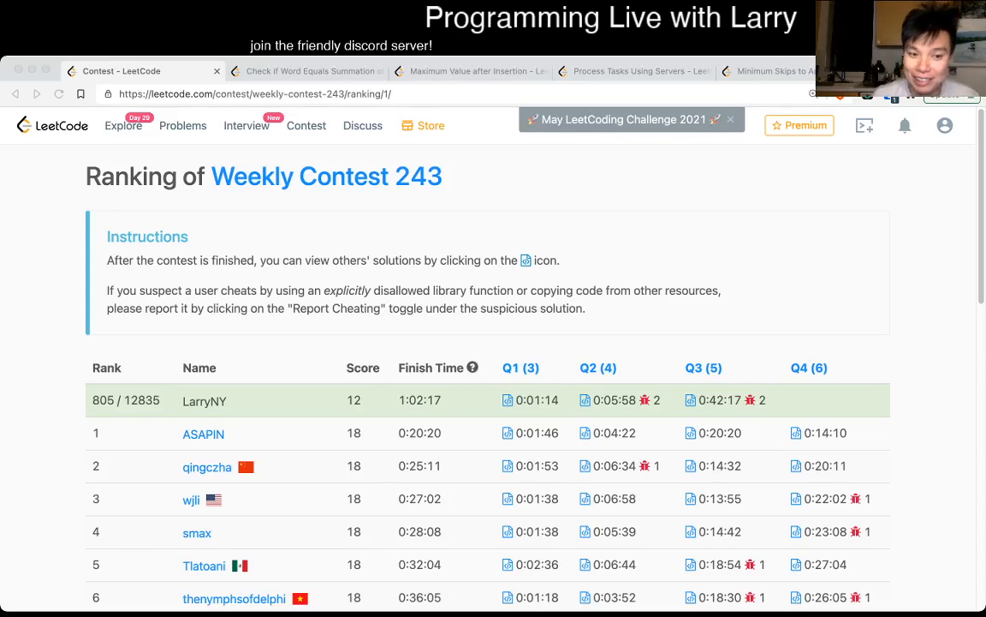